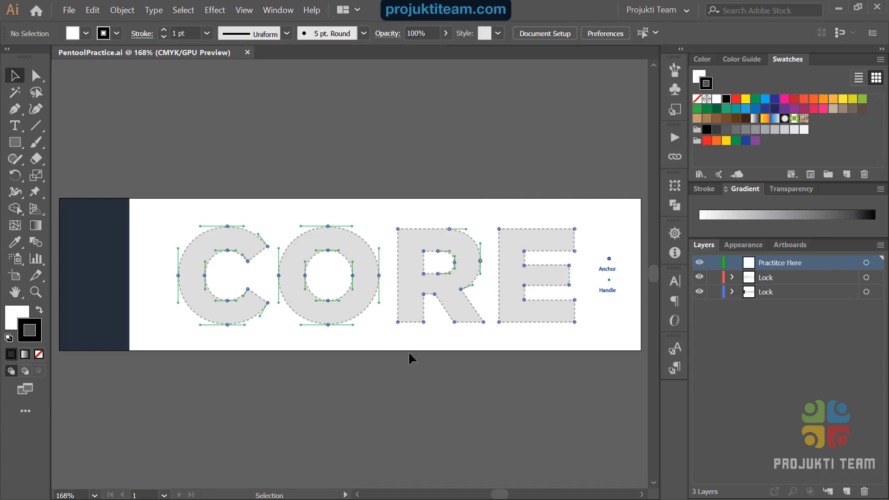
Step: Draw a rectangle covering the vertical stem of the letter R template, from its upper left corner to the stem's lower right corner
{"action": "key", "text": "ctrl+equal"}
{"action": "key", "text": "ctrl+equal"}
{"action": "left_click_drag", "start_coordinate": [444, 367], "coordinate": [289, 370]}
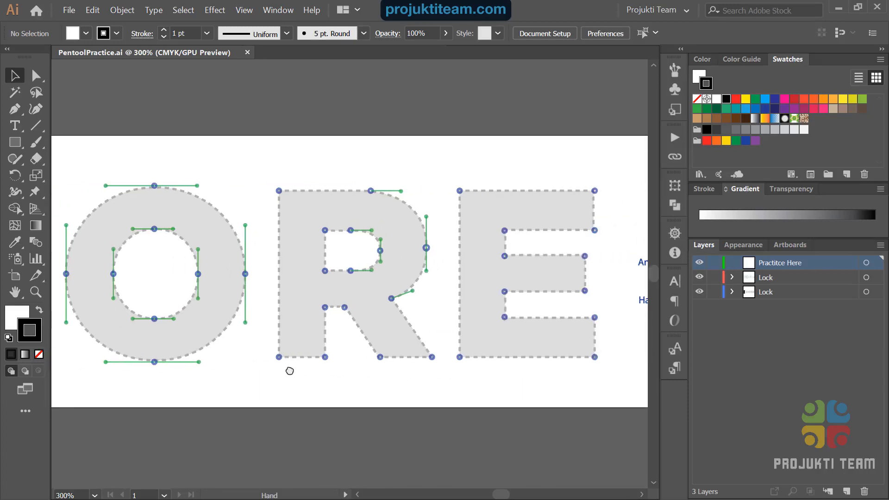
{"action": "key", "text": "ctrl+equal"}
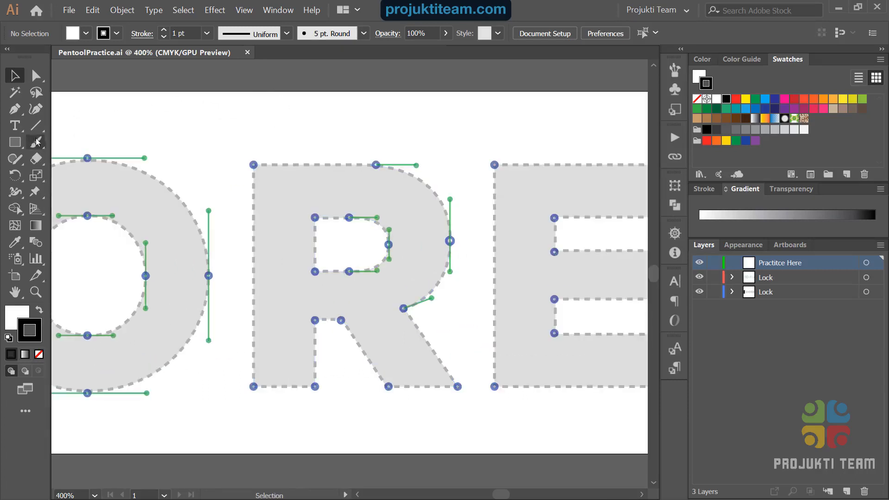
{"action": "left_click", "coordinate": [19, 144]}
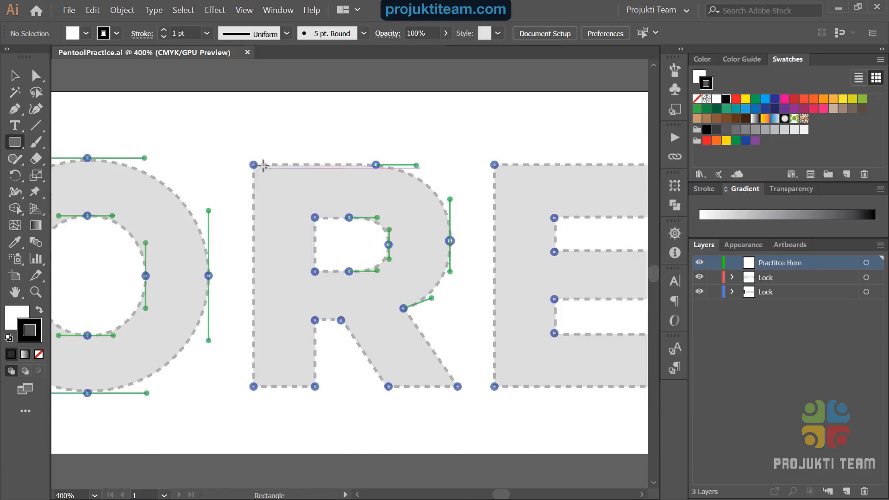
{"action": "left_click_drag", "start_coordinate": [254, 165], "coordinate": [315, 387]}
Step: Give the stem rectangle a black fill and no stroke, and leave it deselected
{"action": "left_click", "coordinate": [86, 33]}
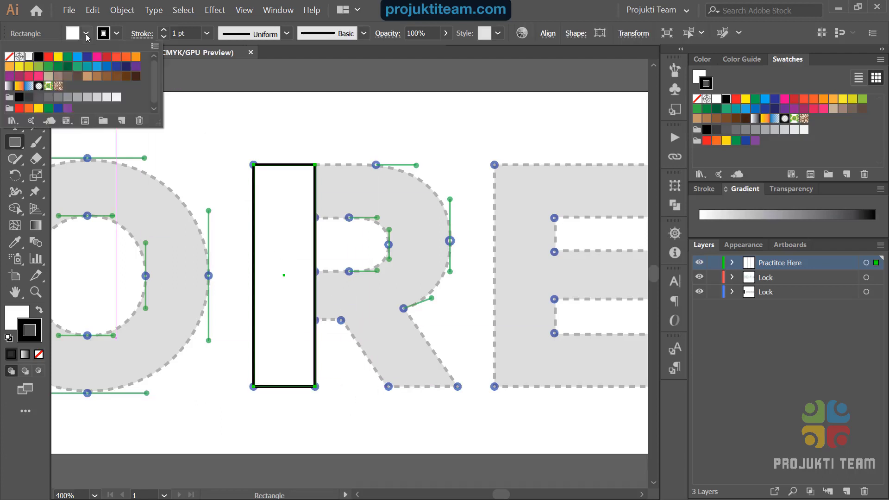
{"action": "left_click", "coordinate": [38, 57]}
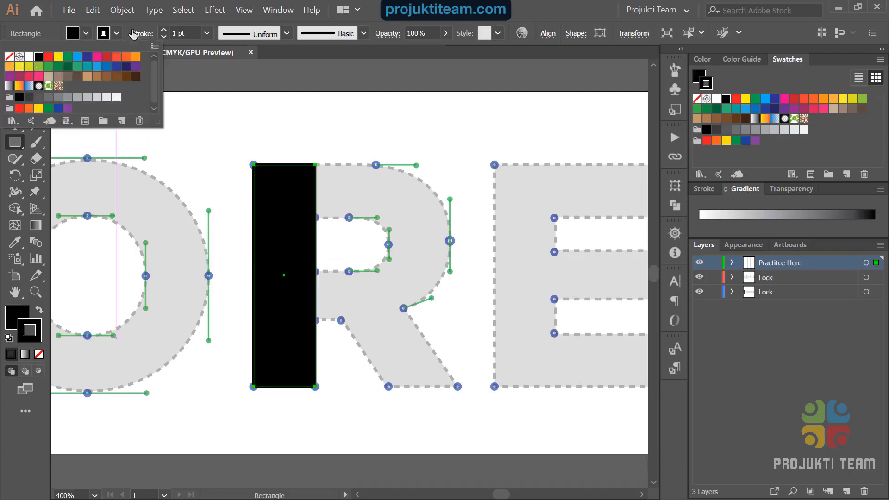
{"action": "left_click", "coordinate": [117, 34]}
{"action": "left_click", "coordinate": [9, 57]}
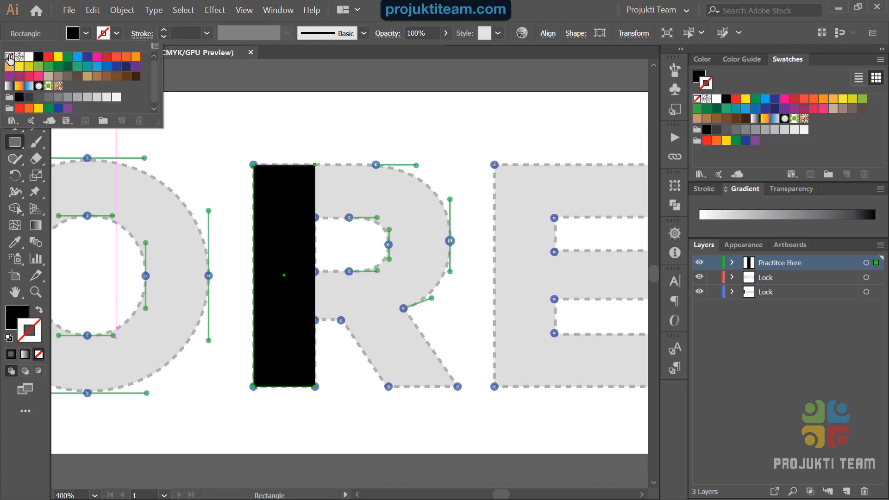
{"action": "left_click", "coordinate": [117, 35]}
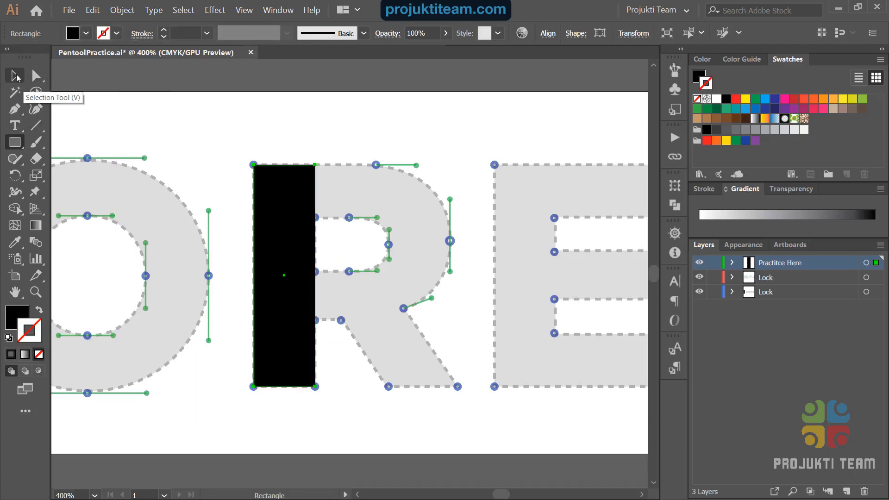
{"action": "left_click", "coordinate": [16, 78]}
{"action": "left_click", "coordinate": [153, 104]}
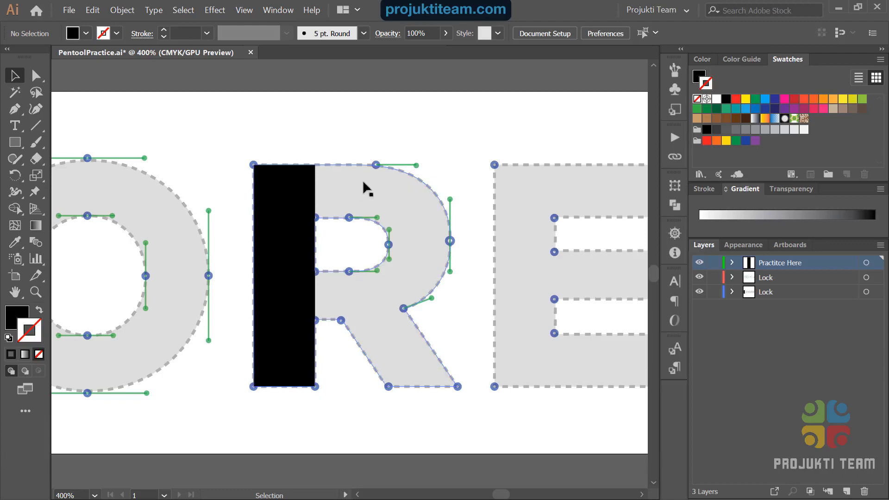
Step: Draw a circle about 55 pt across over the R's bowl and nudge it to align with the bowl's upper and outer curve
{"action": "left_click_drag", "start_coordinate": [13, 144], "coordinate": [70, 176]}
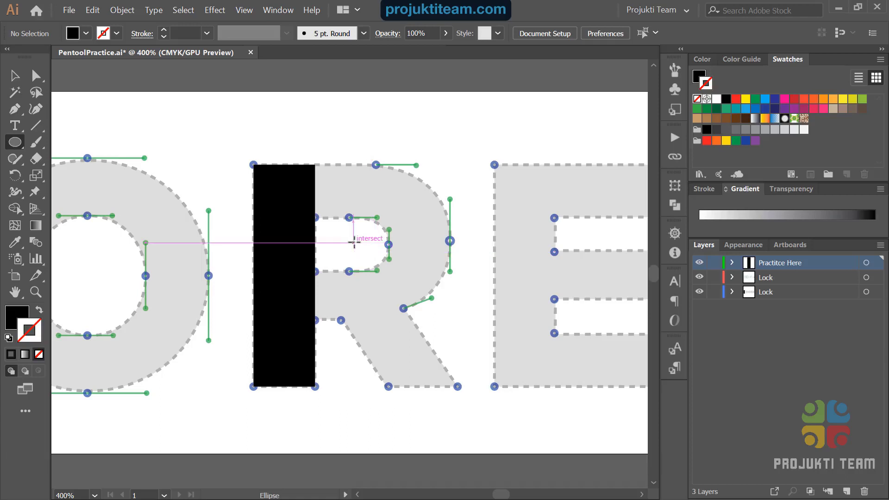
{"action": "left_click_drag", "start_coordinate": [356, 242], "coordinate": [450, 305]}
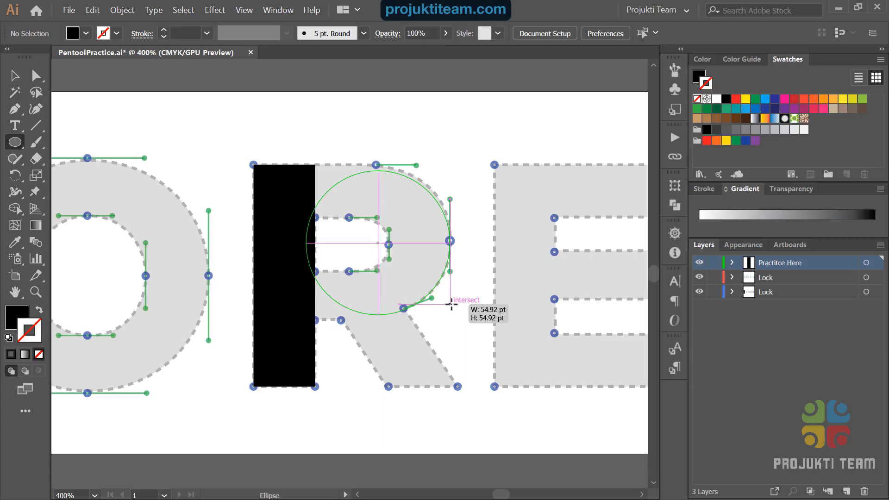
{"action": "left_click_drag", "start_coordinate": [452, 305], "coordinate": [453, 305]}
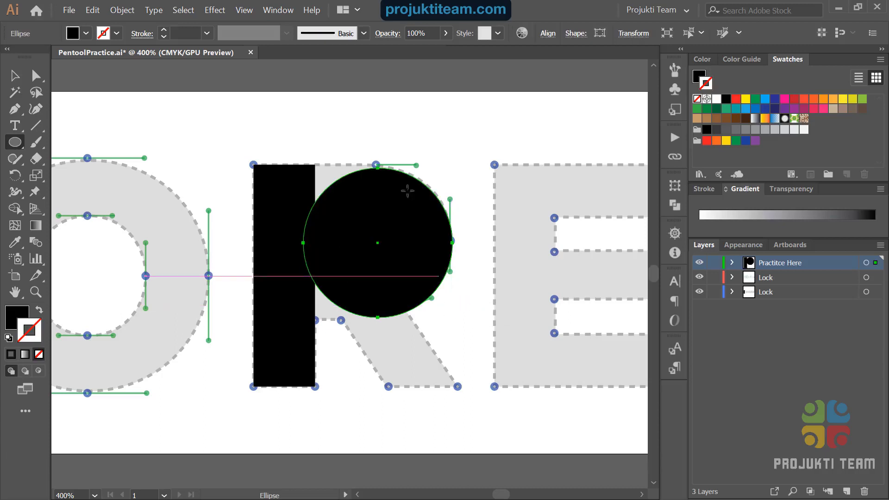
{"action": "left_click", "coordinate": [11, 77]}
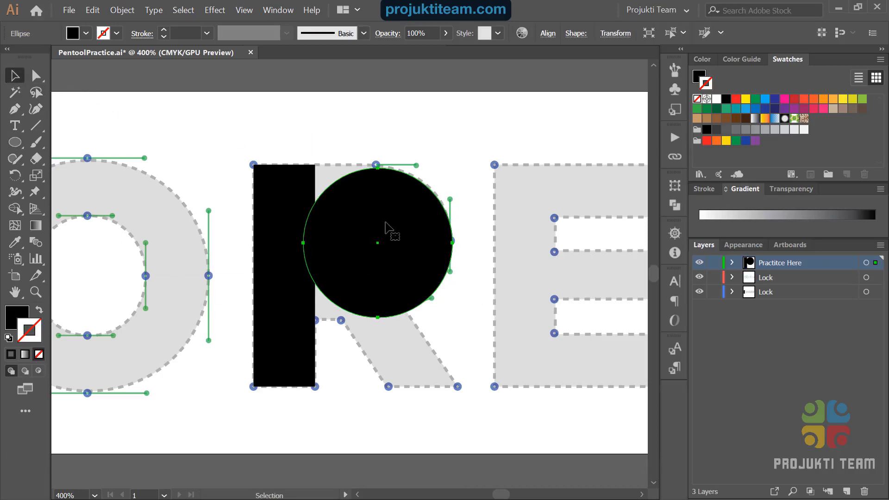
{"action": "key", "text": "Up"}
{"action": "key", "text": "Up"}
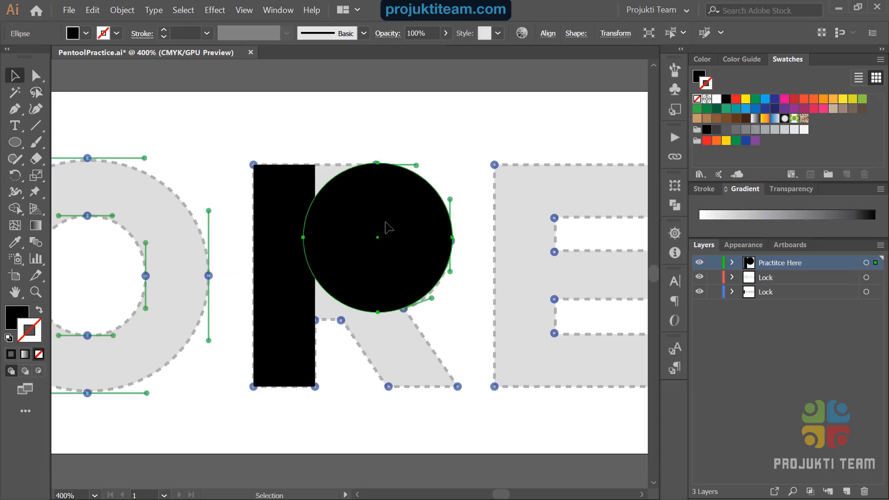
{"action": "key", "text": "Down"}
{"action": "key", "text": "Left"}
{"action": "key", "text": "Right"}
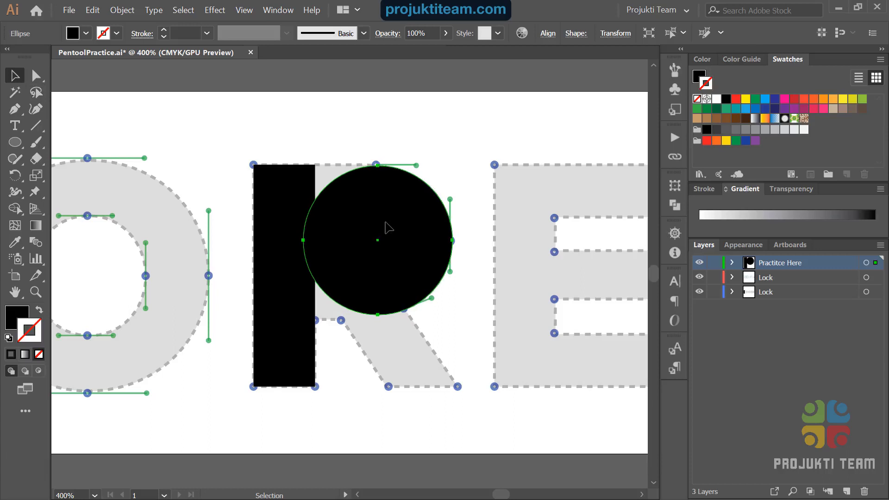
Step: Set the circle's opacity to 43% and deselect it
{"action": "left_click", "coordinate": [446, 32]}
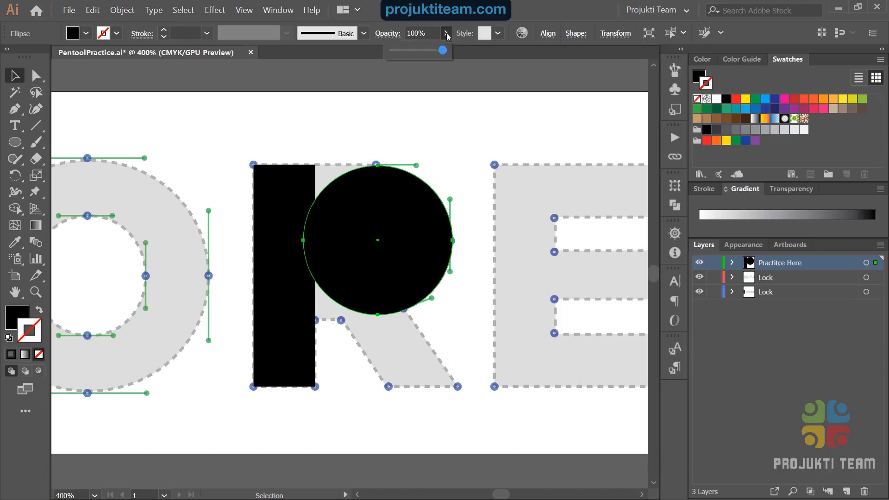
{"action": "left_click", "coordinate": [414, 50]}
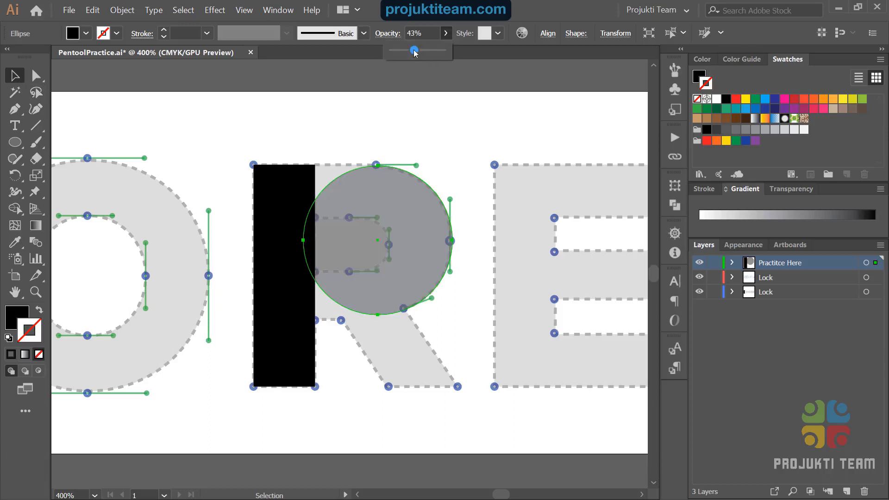
{"action": "left_click", "coordinate": [399, 104]}
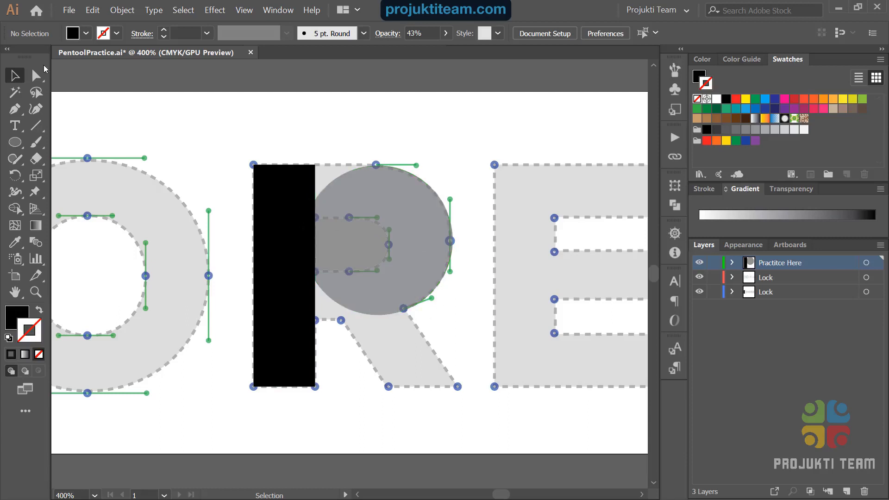
Step: Remove the circle's leftmost anchor point with the Delete Anchor Point tool
{"action": "left_click", "coordinate": [15, 109]}
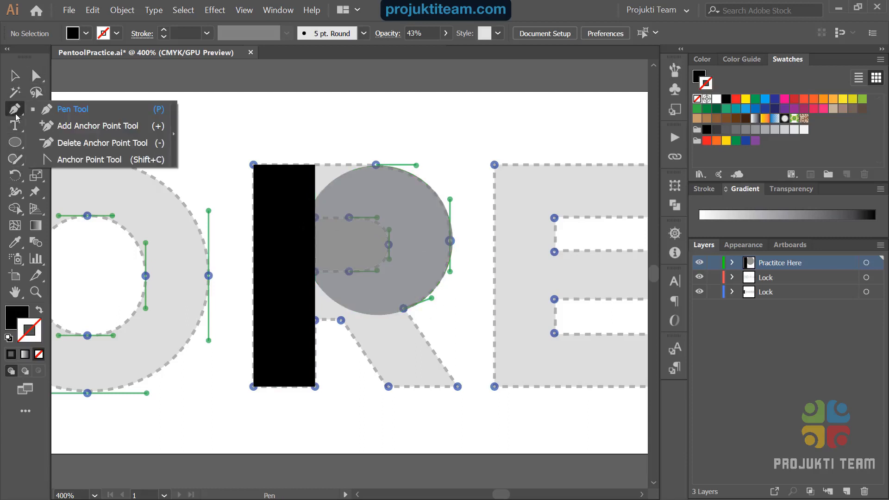
{"action": "left_click", "coordinate": [71, 141]}
{"action": "left_click", "coordinate": [15, 75]}
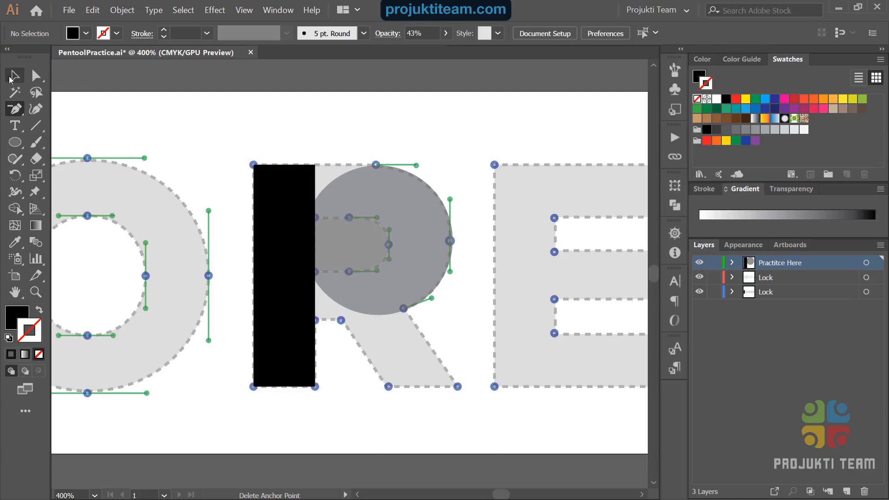
{"action": "left_click", "coordinate": [398, 224]}
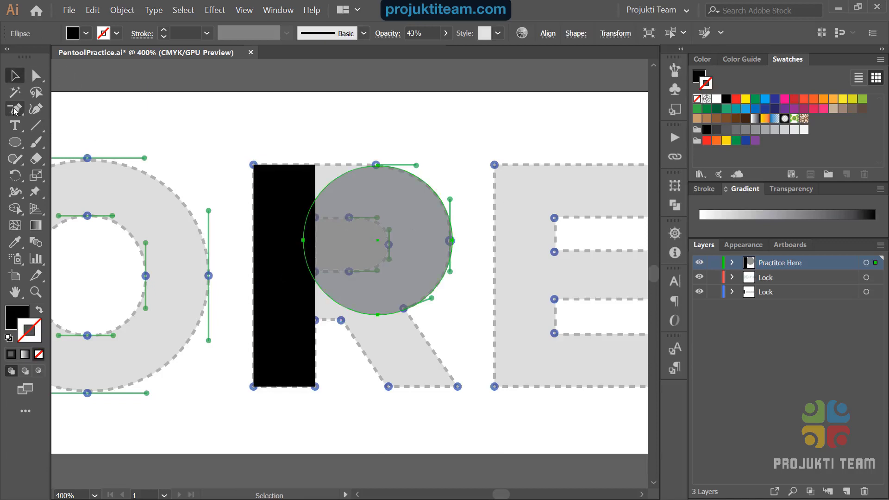
{"action": "left_click", "coordinate": [14, 109]}
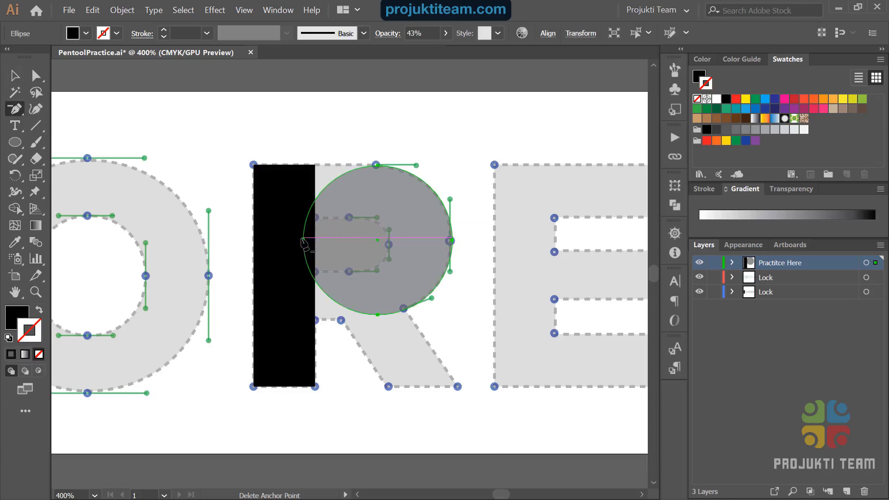
{"action": "left_click", "coordinate": [303, 239]}
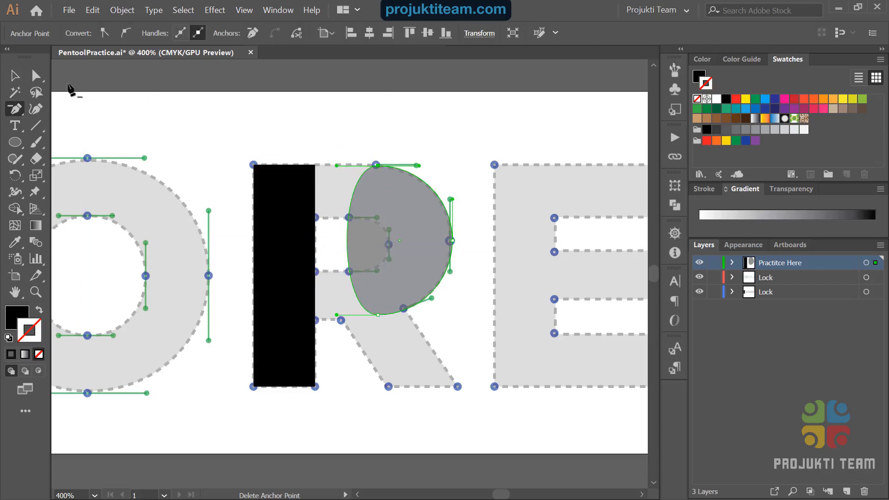
Step: Retract the left-facing handles of the shape's upper and lower anchor points so its left side becomes a straight vertical edge
{"action": "left_click", "coordinate": [36, 76]}
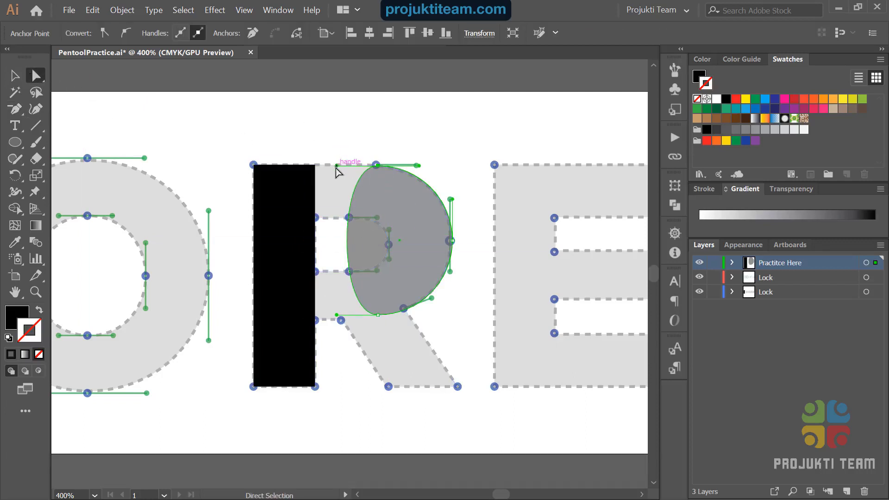
{"action": "left_click_drag", "start_coordinate": [337, 165], "coordinate": [383, 172]}
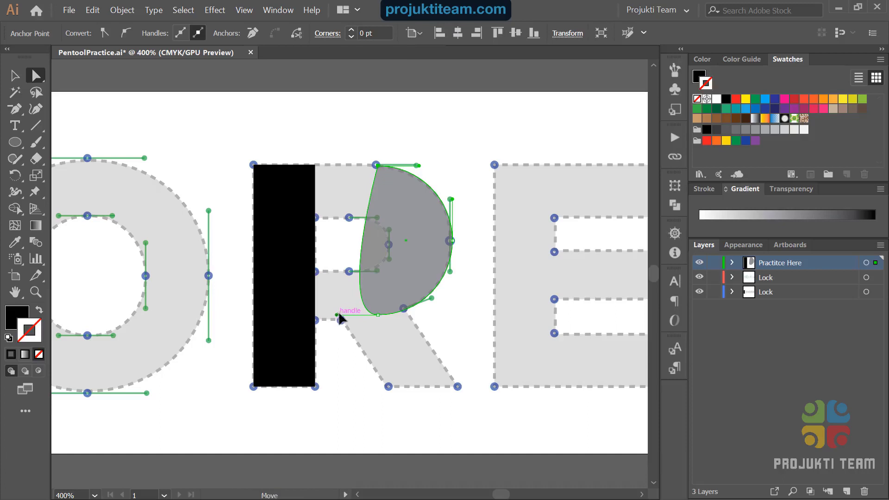
{"action": "left_click_drag", "start_coordinate": [337, 315], "coordinate": [377, 316]}
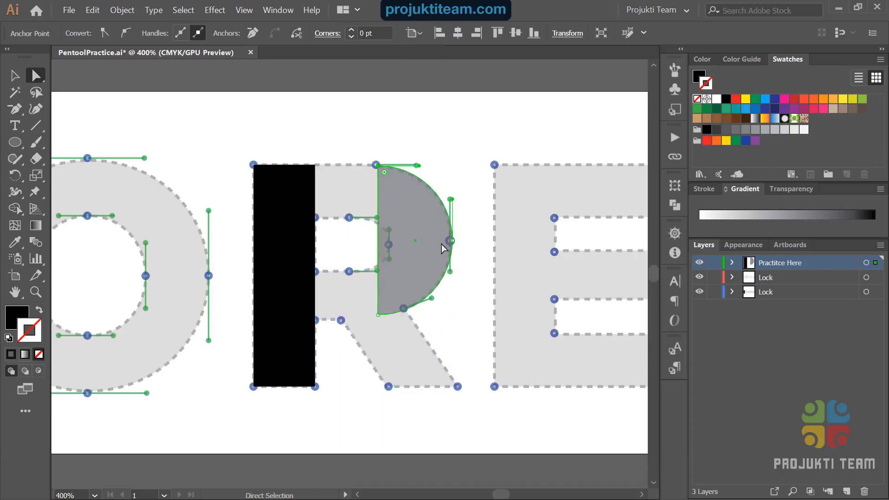
Step: Lock the two template layers named Lock and deselect the half-circle shape
{"action": "left_click", "coordinate": [714, 292]}
{"action": "left_click", "coordinate": [715, 277]}
{"action": "left_click", "coordinate": [14, 75]}
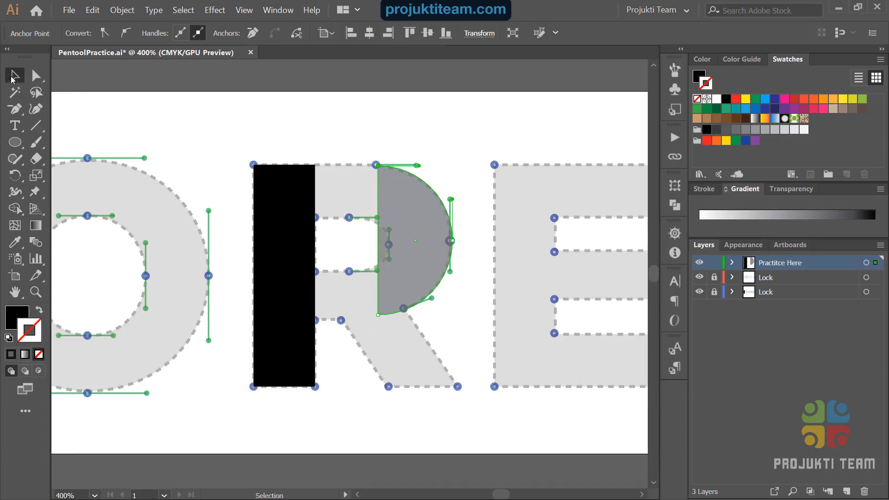
{"action": "left_click", "coordinate": [259, 131]}
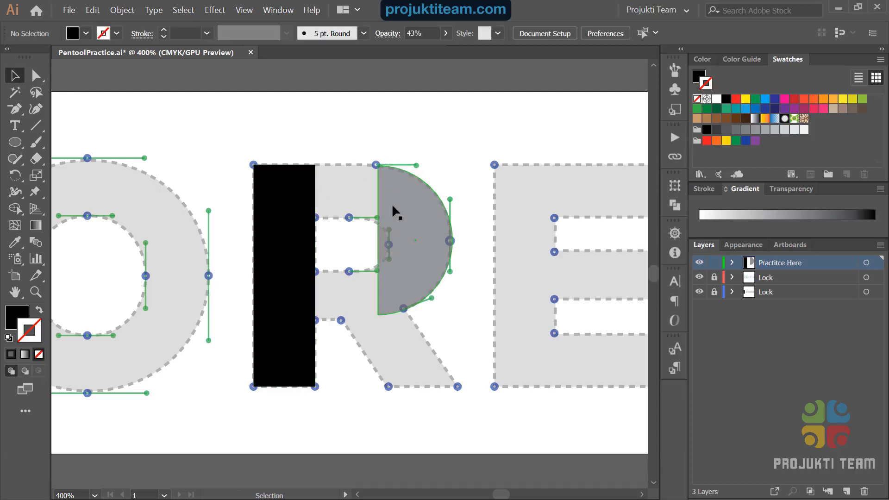
Step: Add two anchor points on the half circle's straight edge, one near its upper end and one near its lower end
{"action": "left_click", "coordinate": [14, 109]}
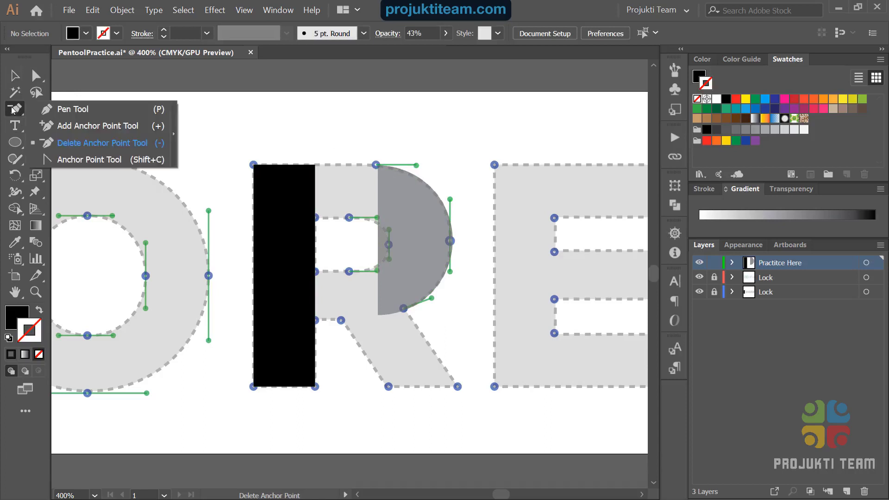
{"action": "left_click", "coordinate": [80, 127]}
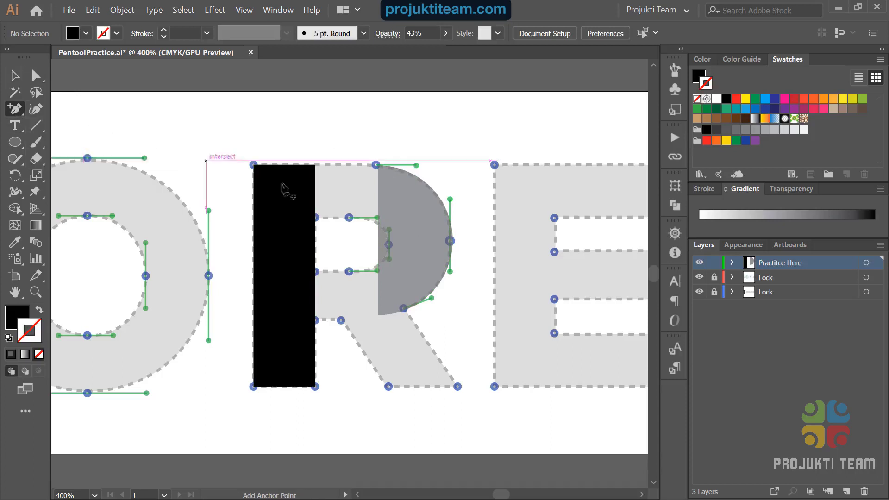
{"action": "left_click", "coordinate": [377, 188]}
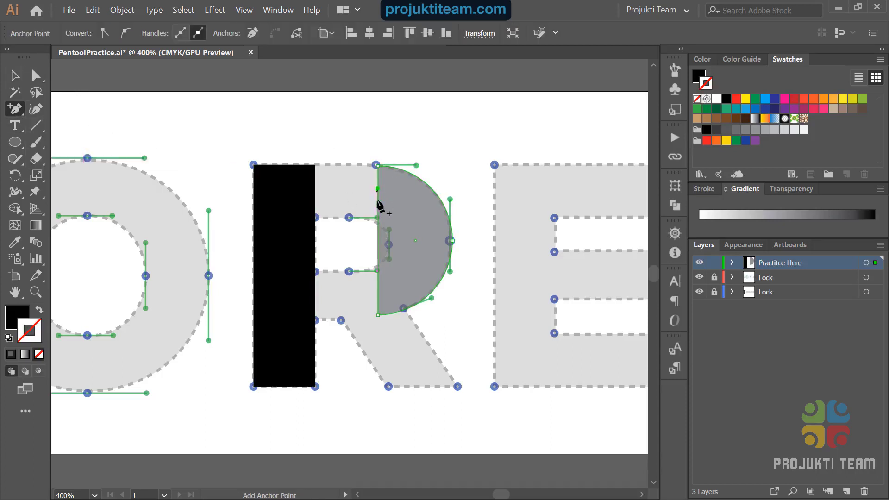
{"action": "left_click", "coordinate": [378, 295]}
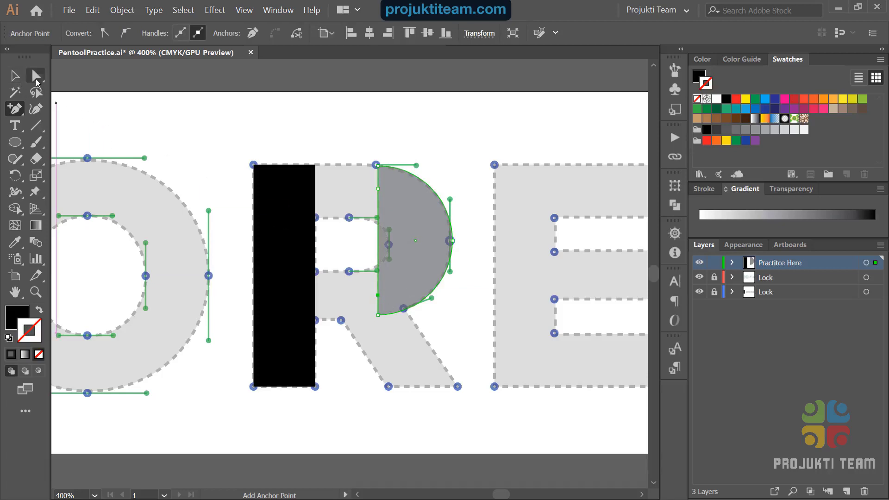
Step: Move the two added anchor points to the stem's right edge, at the R's upper outline and at the bowl's lower template corner
{"action": "left_click", "coordinate": [38, 79]}
{"action": "left_click_drag", "start_coordinate": [378, 189], "coordinate": [315, 165]}
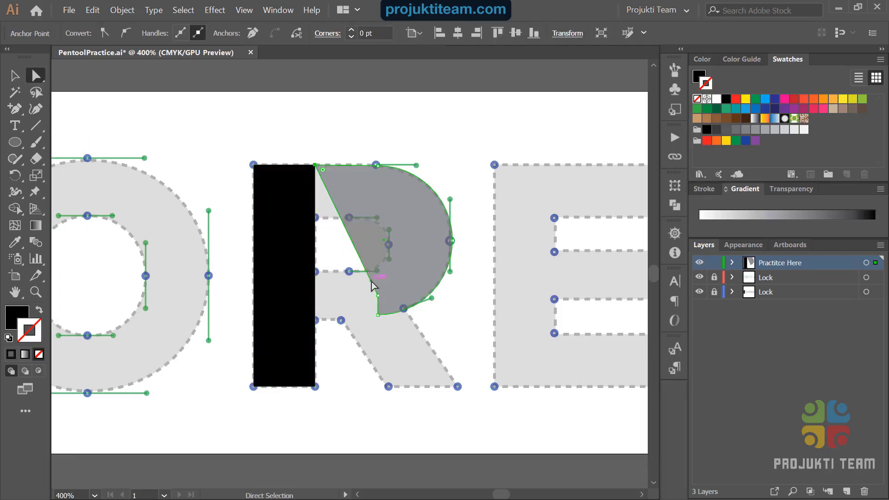
{"action": "left_click_drag", "start_coordinate": [379, 295], "coordinate": [314, 320]}
{"action": "key", "text": "v"}
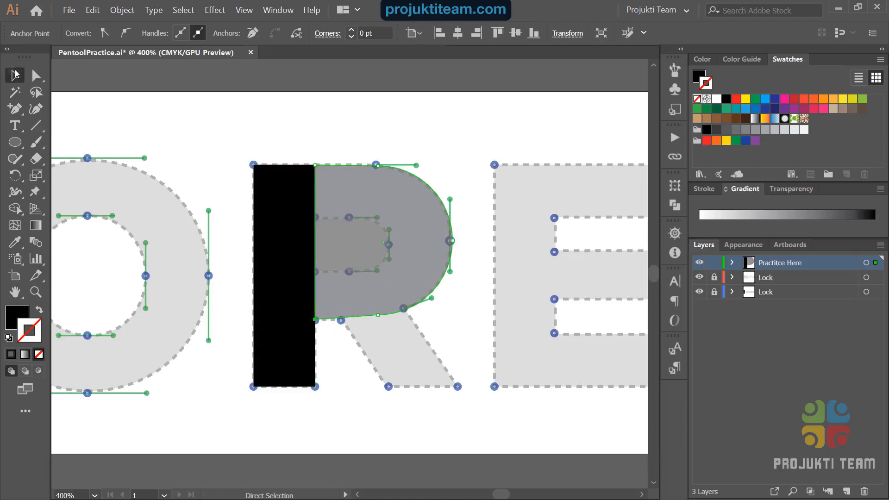
{"action": "left_click", "coordinate": [185, 115]}
Step: Set the bowl shape's opacity to 100% and deselect it
{"action": "left_click", "coordinate": [374, 212]}
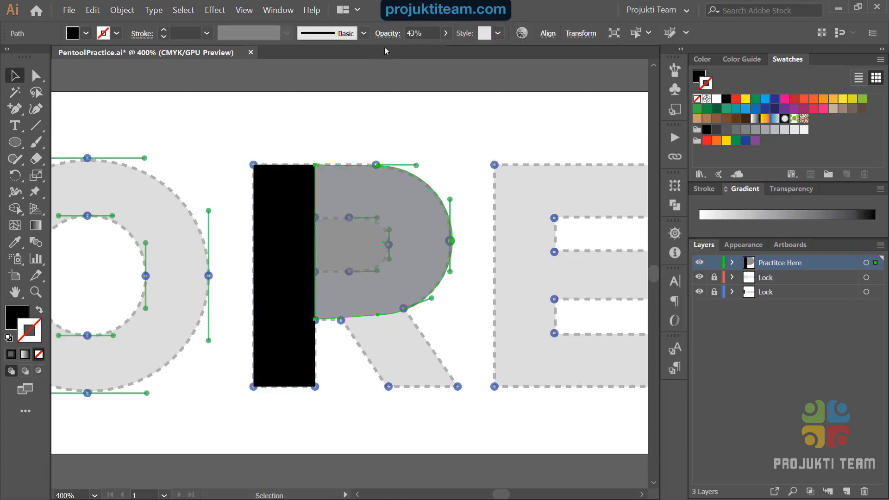
{"action": "left_click", "coordinate": [446, 33]}
{"action": "left_click_drag", "start_coordinate": [426, 54], "coordinate": [449, 105]}
{"action": "left_click", "coordinate": [449, 105]}
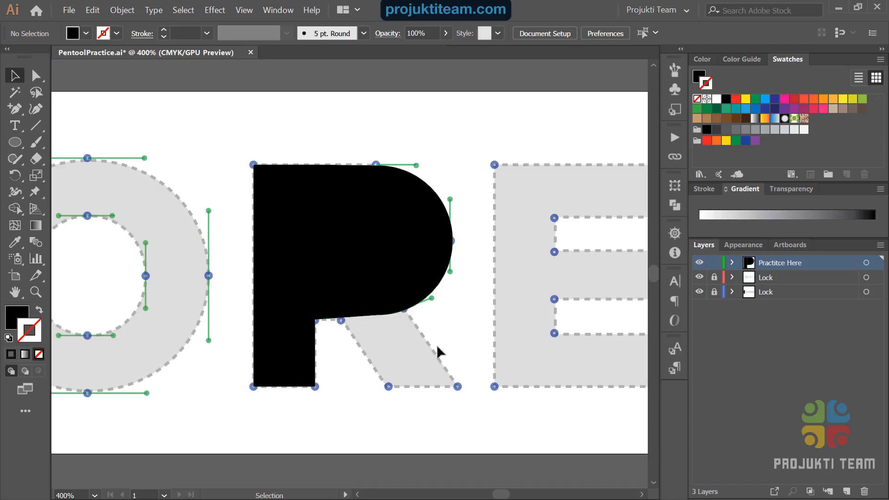
Step: Duplicate the R's stem rectangle and place the copy over the template's diagonal leg, aligned with the stem's height
{"action": "left_click", "coordinate": [292, 348]}
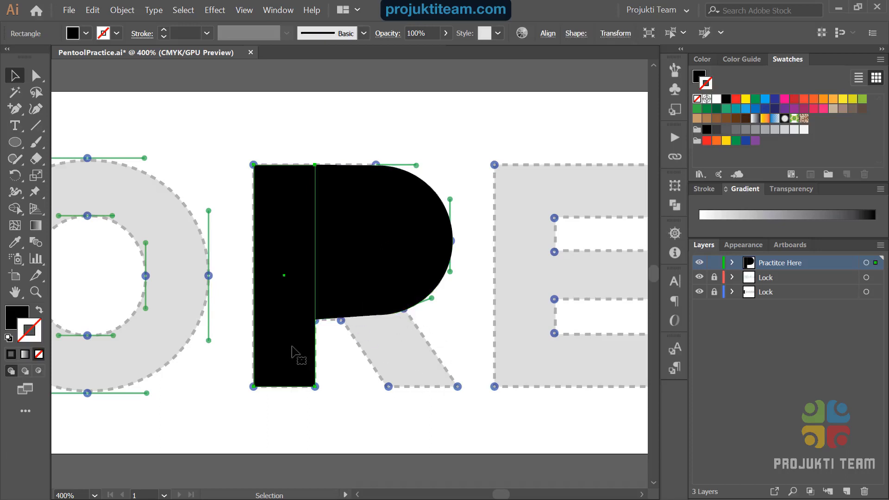
{"action": "left_click_drag", "start_coordinate": [293, 349], "coordinate": [431, 352]}
{"action": "left_click_drag", "start_coordinate": [431, 352], "coordinate": [440, 397]}
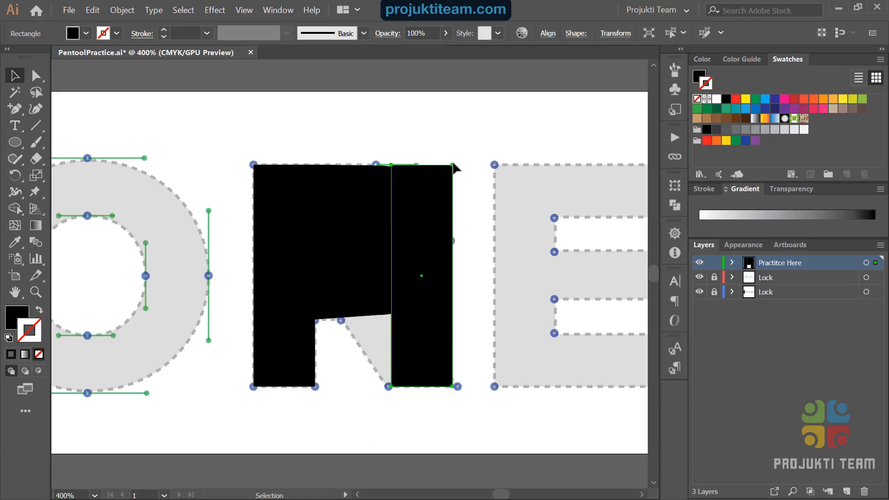
{"action": "mouse_move", "coordinate": [454, 166]}
{"action": "left_mouse_down"}
{"action": "mouse_move", "coordinate": [417, 204]}
{"action": "mouse_move", "coordinate": [453, 165]}
{"action": "left_mouse_up"}
{"action": "left_click_drag", "start_coordinate": [417, 344], "coordinate": [414, 343]}
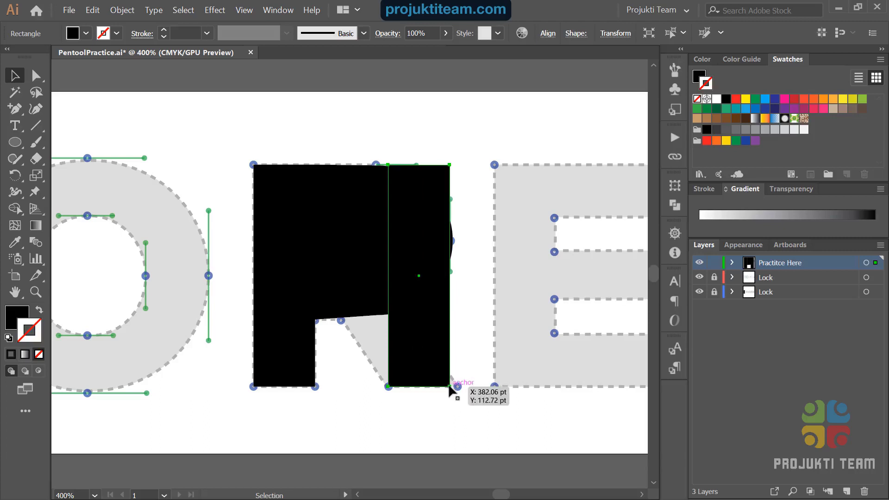
{"action": "left_click_drag", "start_coordinate": [449, 386], "coordinate": [451, 388]}
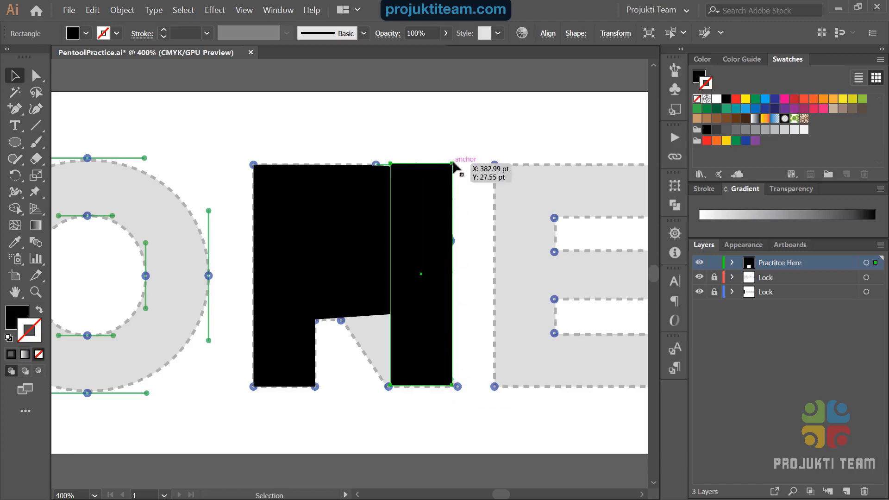
{"action": "mouse_move", "coordinate": [452, 164]}
{"action": "left_mouse_down"}
{"action": "mouse_move", "coordinate": [443, 171]}
{"action": "mouse_move", "coordinate": [448, 164]}
{"action": "left_mouse_up"}
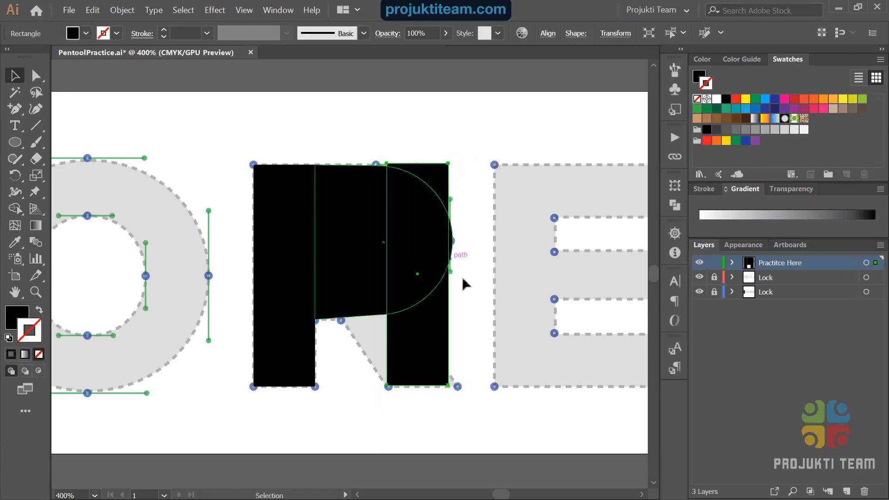
Step: Nudge the copied rectangle right and down until its lower-right corner meets the template leg's outer bottom corner, and deselect it
{"action": "left_click", "coordinate": [473, 305]}
{"action": "left_click", "coordinate": [433, 359]}
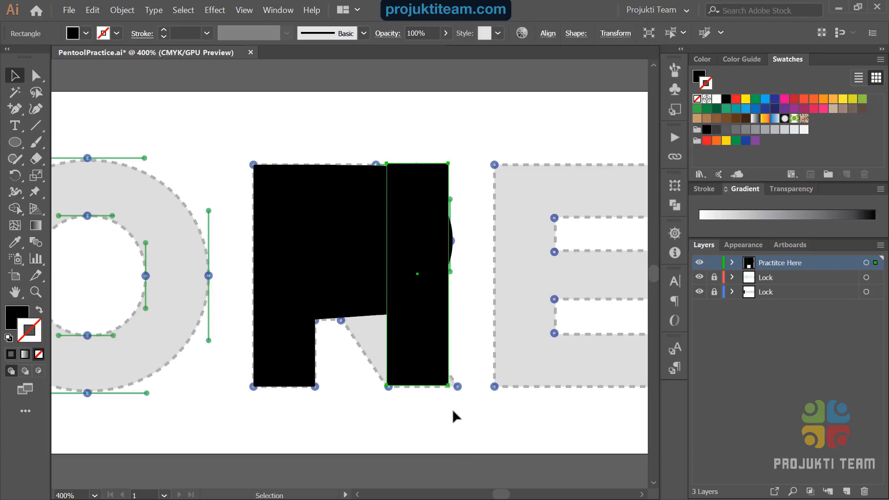
{"action": "key", "text": "Right"}
{"action": "key", "text": "Right"}
{"action": "key", "text": "Right"}
{"action": "key", "text": "Right"}
{"action": "key", "text": "Down"}
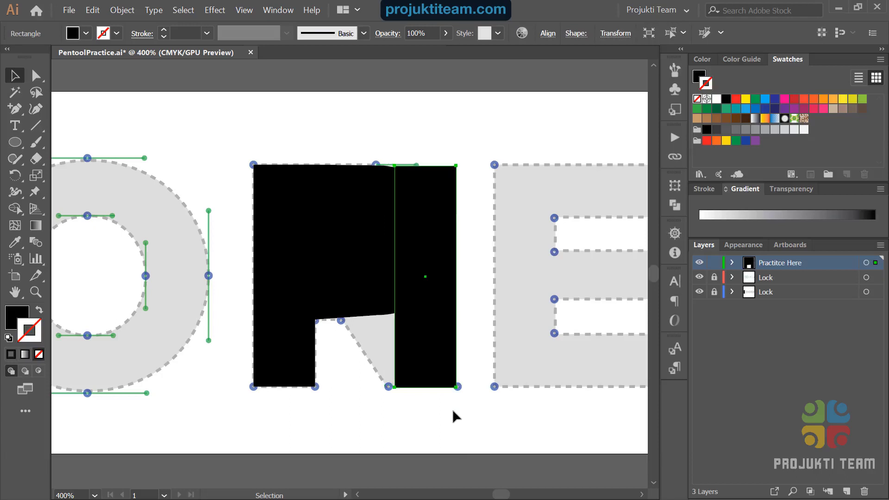
{"action": "left_click", "coordinate": [480, 274]}
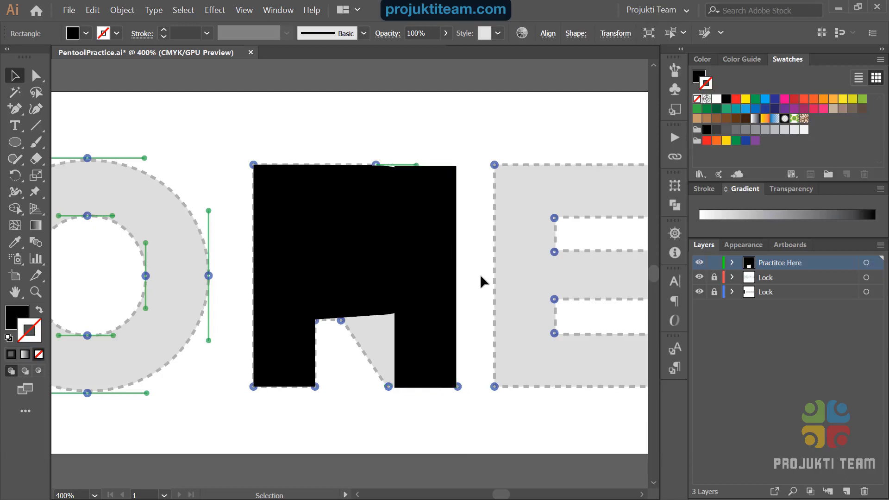
Step: Try to slant the copied rectangle by moving its upper-left anchor point into the stem, undo the move and deselect
{"action": "left_click", "coordinate": [433, 331]}
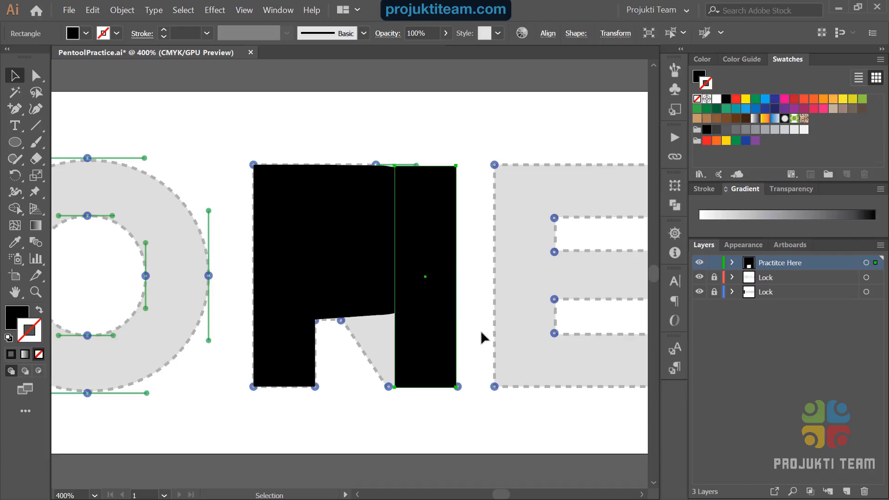
{"action": "left_click", "coordinate": [36, 76]}
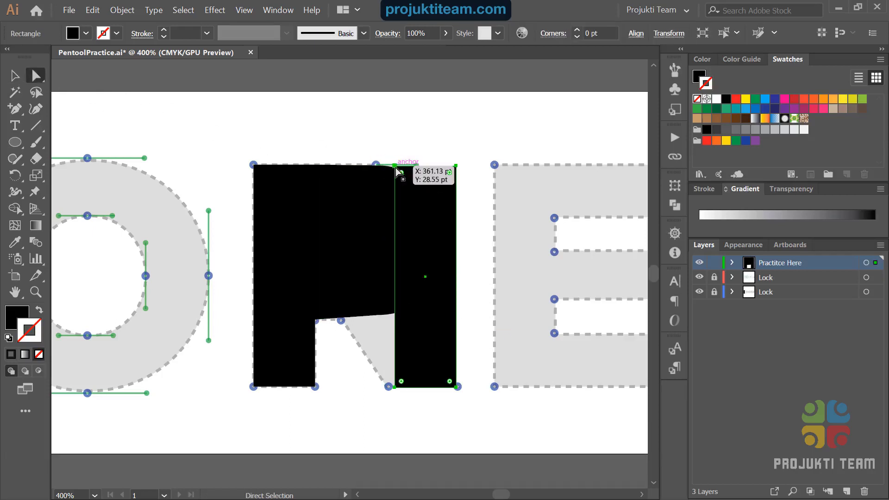
{"action": "left_click_drag", "start_coordinate": [397, 172], "coordinate": [285, 248]}
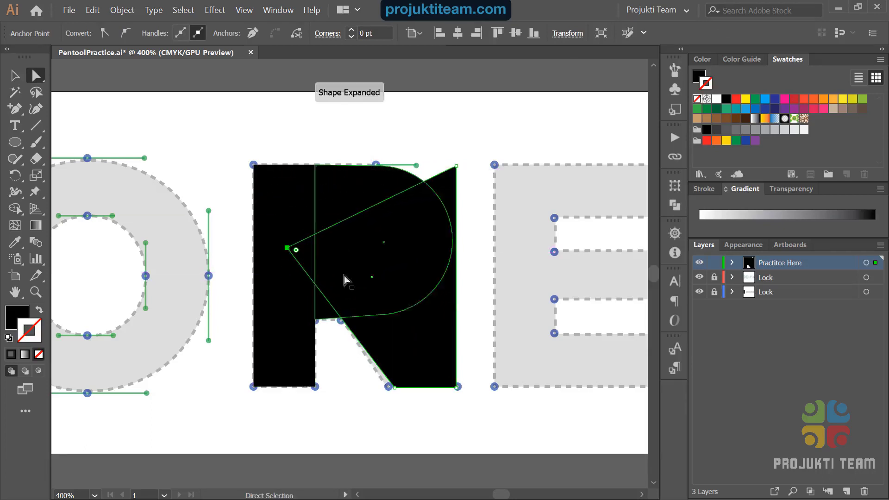
{"action": "key", "text": "ctrl+z"}
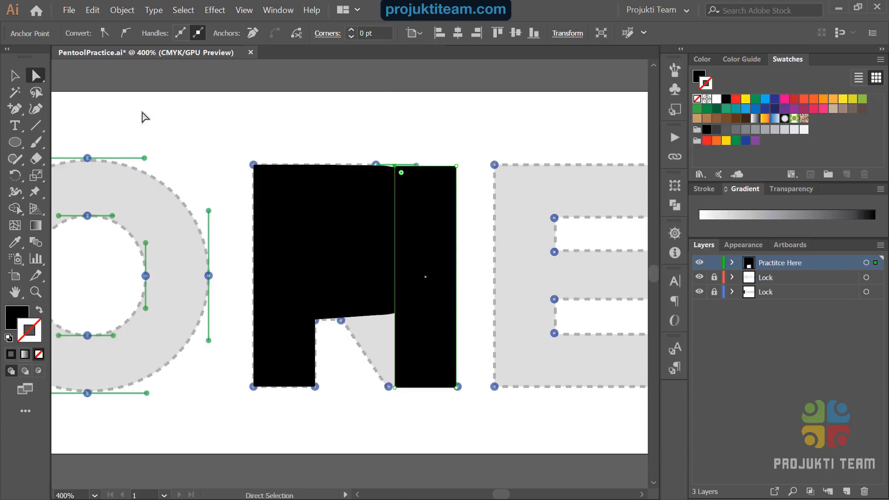
{"action": "left_click", "coordinate": [15, 75]}
{"action": "left_click", "coordinate": [457, 141]}
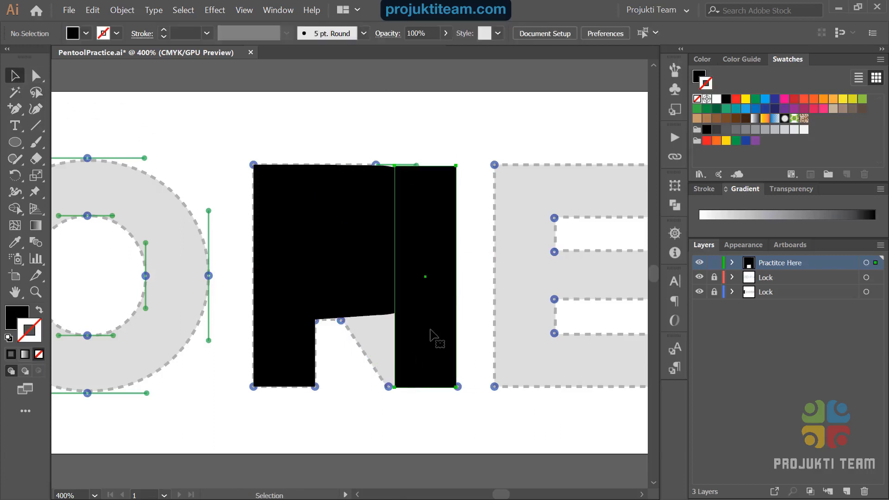
Step: Nudge the copied rectangle left until its lower-left corner meets the template leg's inner bottom corner
{"action": "left_click", "coordinate": [430, 331]}
{"action": "key", "text": "Left"}
{"action": "key", "text": "Left"}
{"action": "key", "text": "Left"}
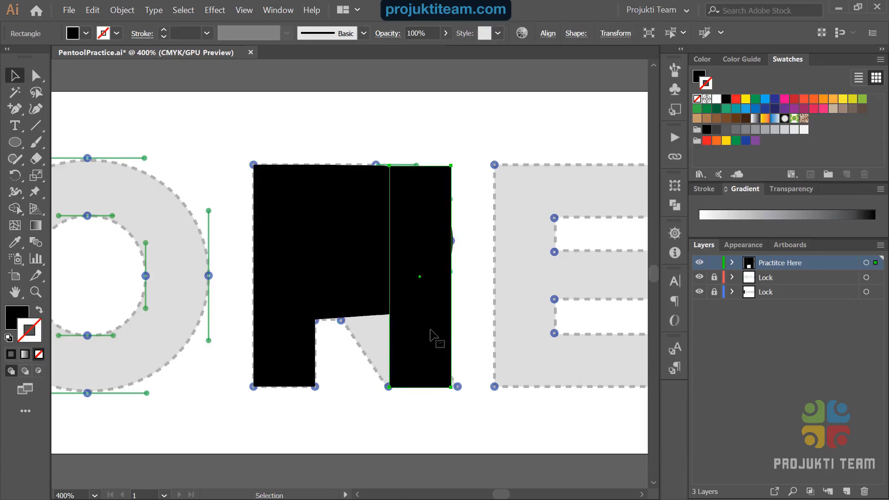
Step: Reshape the copied rectangle into the R's diagonal leg by moving its upper anchors to the bowl and its lower anchors to the template's foot
{"action": "key", "text": "a"}
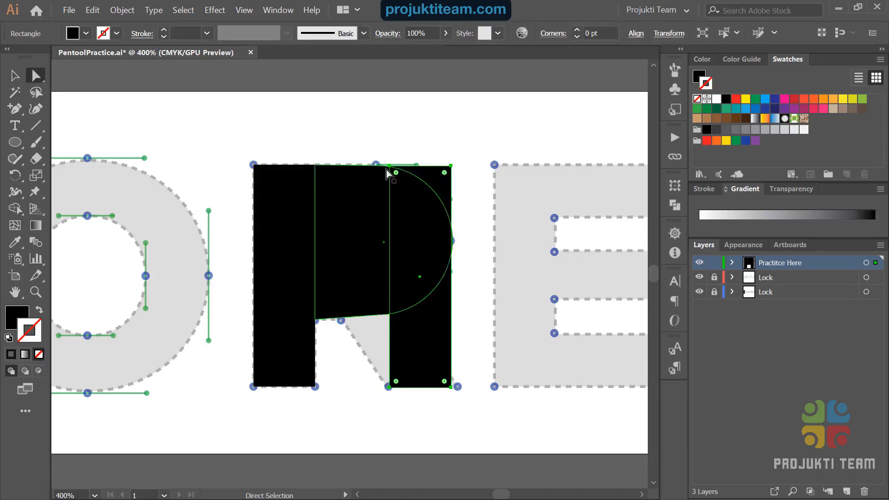
{"action": "left_click_drag", "start_coordinate": [388, 173], "coordinate": [337, 312]}
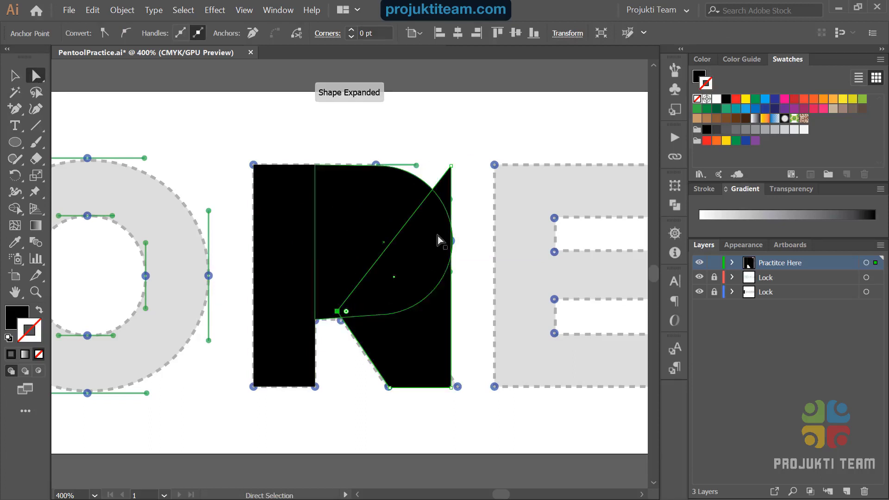
{"action": "left_click_drag", "start_coordinate": [452, 166], "coordinate": [401, 295]}
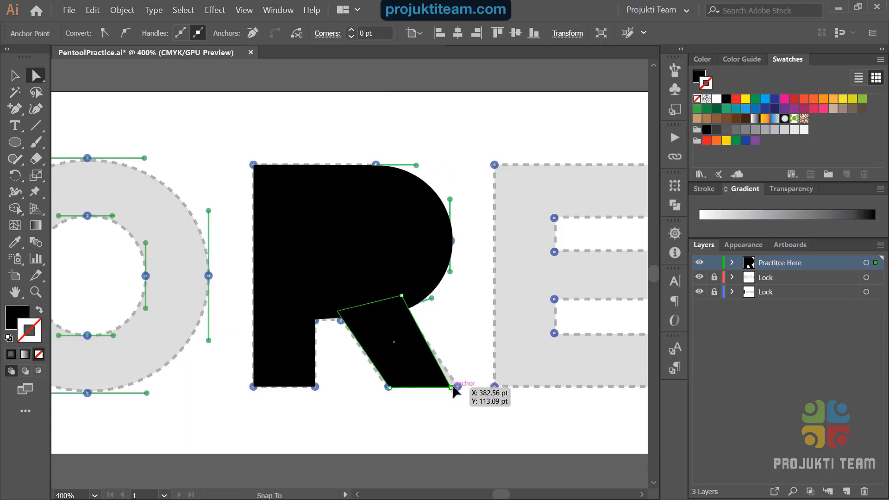
{"action": "left_click_drag", "start_coordinate": [455, 390], "coordinate": [458, 390]}
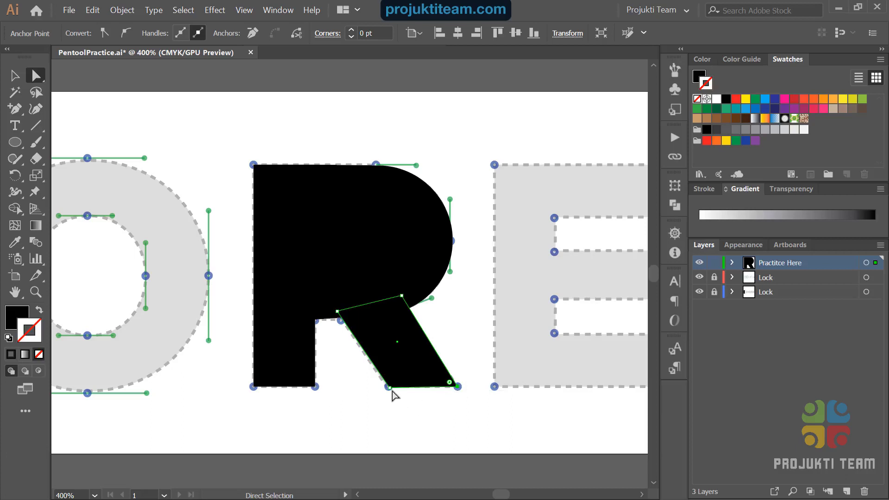
{"action": "left_click_drag", "start_coordinate": [390, 388], "coordinate": [385, 388]}
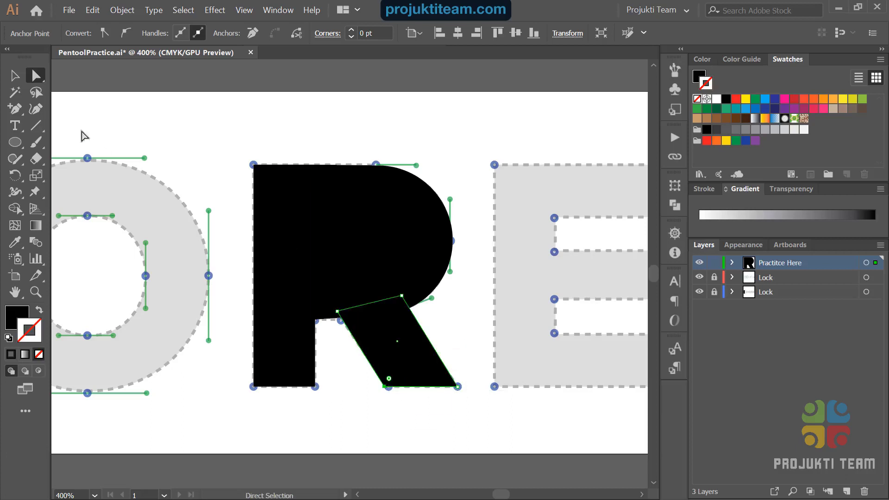
{"action": "left_click", "coordinate": [14, 75]}
{"action": "left_click", "coordinate": [293, 123]}
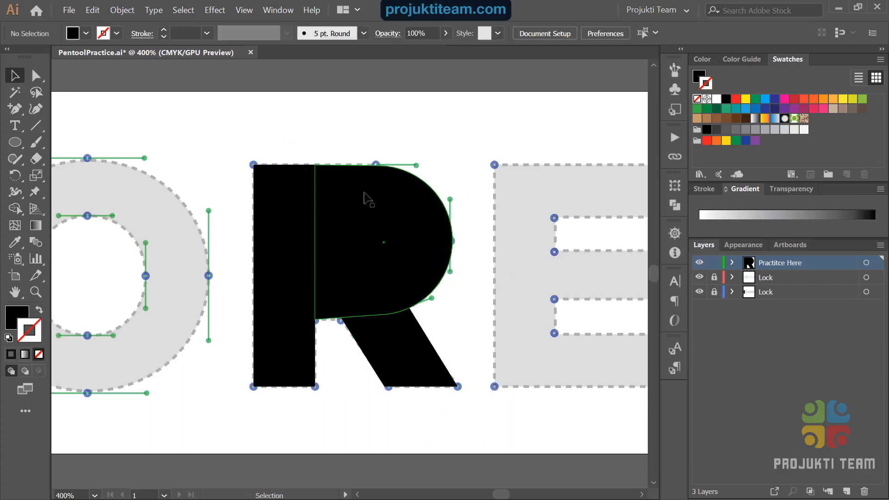
Step: Select the stem, bowl and leg, check them against the template at 47% opacity, and restore 100%
{"action": "left_click_drag", "start_coordinate": [220, 118], "coordinate": [466, 405]}
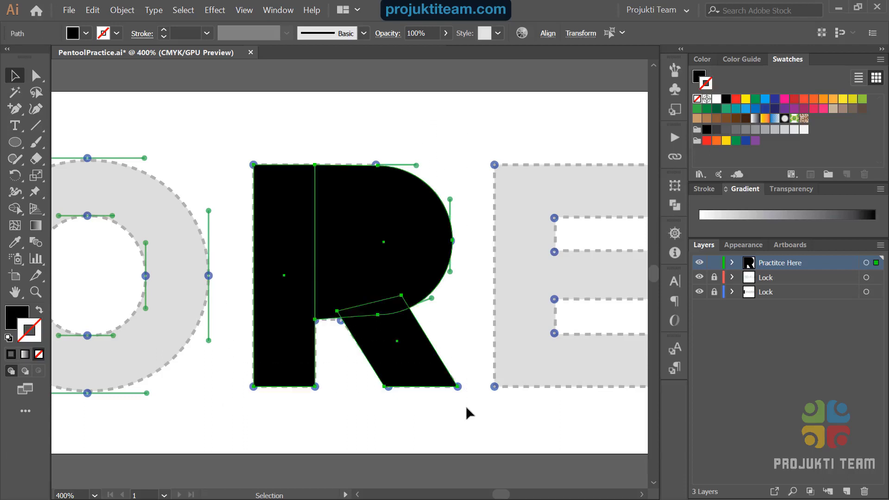
{"action": "left_click", "coordinate": [446, 33]}
{"action": "left_click", "coordinate": [417, 50]}
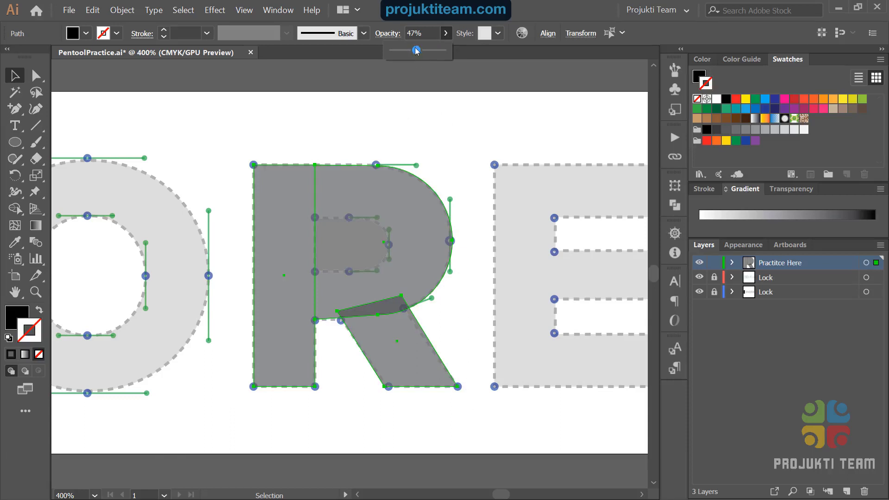
{"action": "left_click_drag", "start_coordinate": [416, 50], "coordinate": [444, 50]}
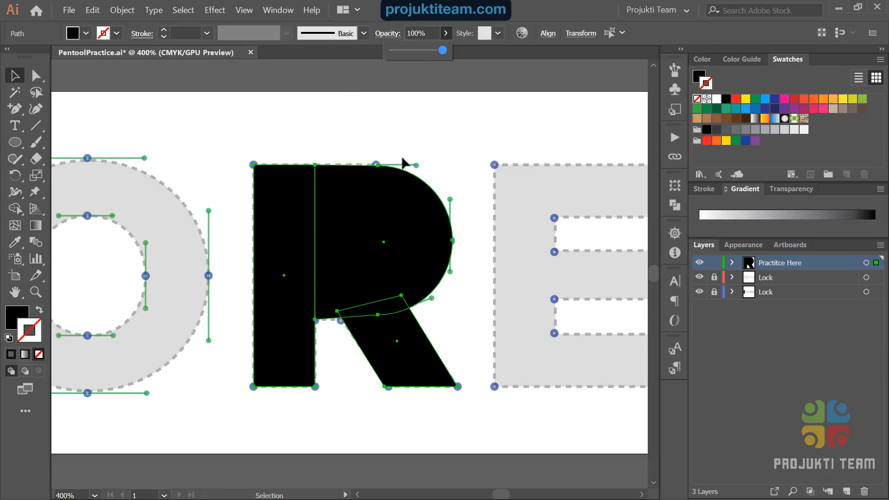
Step: Combine the selected stem, bowl and leg into one R shape with the Pathfinder's Merge, and deselect it
{"action": "left_click", "coordinate": [278, 9]}
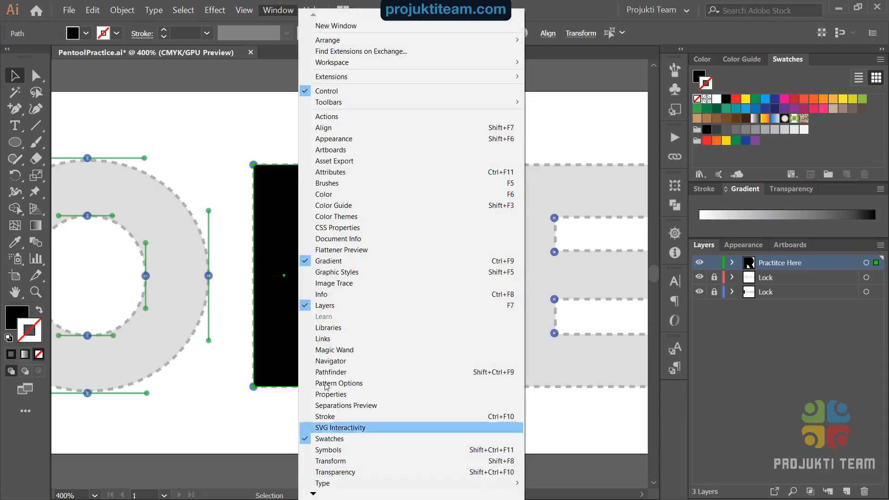
{"action": "left_click", "coordinate": [325, 372]}
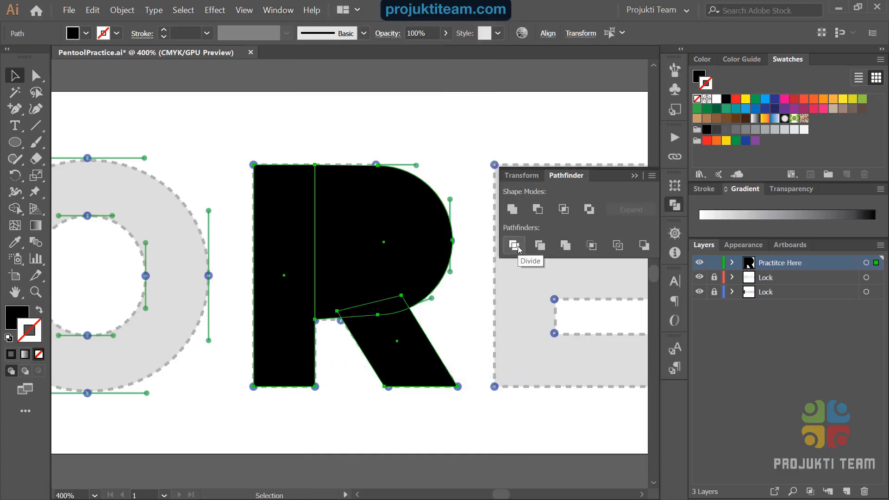
{"action": "left_click", "coordinate": [566, 246]}
{"action": "left_click", "coordinate": [302, 143]}
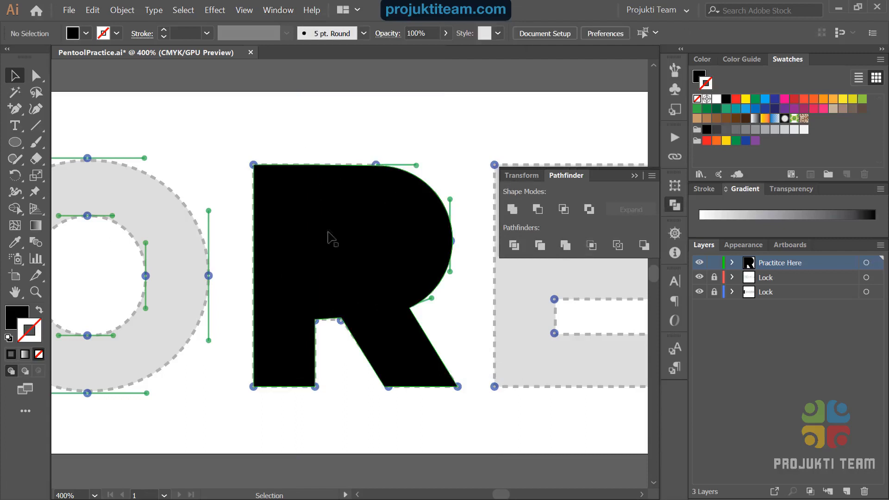
Step: Set the merged R shape's opacity to 42% and deselect it
{"action": "left_click", "coordinate": [344, 255]}
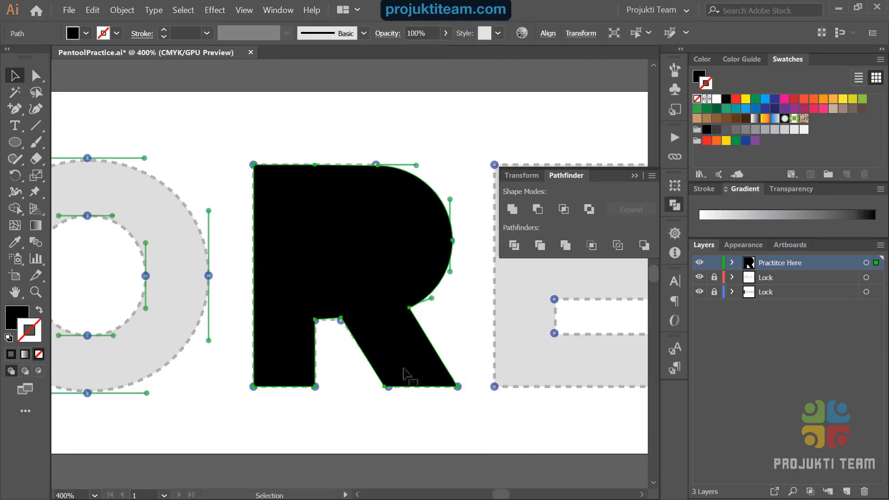
{"action": "left_click", "coordinate": [447, 34]}
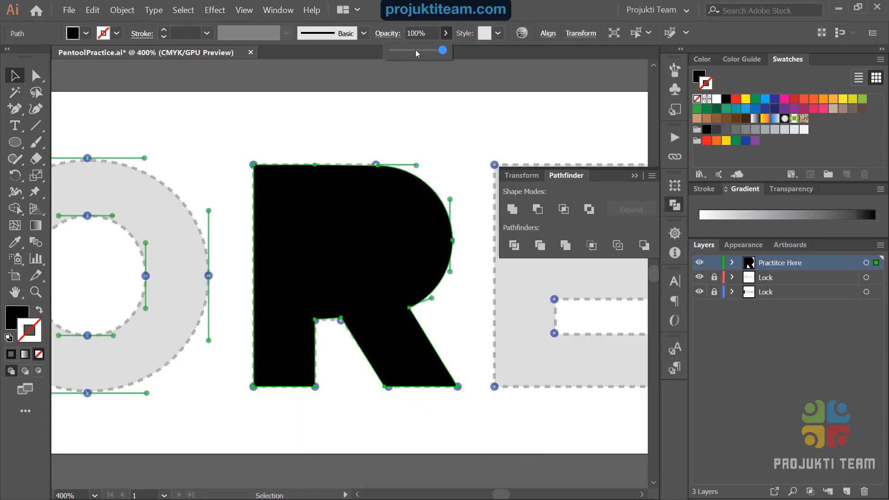
{"action": "left_click_drag", "start_coordinate": [415, 49], "coordinate": [414, 51]}
{"action": "left_click", "coordinate": [294, 110]}
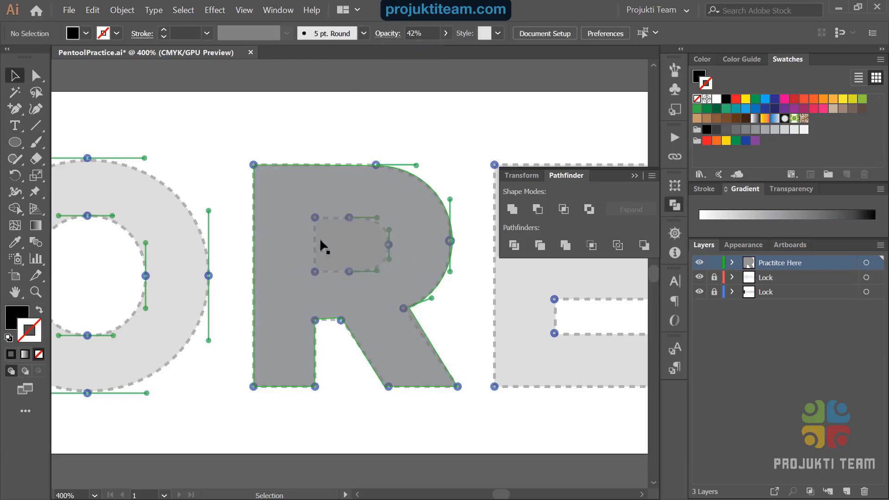
Step: Draw a black circle over the R's counter and nudge it right to the counter's rounded end
{"action": "left_click", "coordinate": [15, 142]}
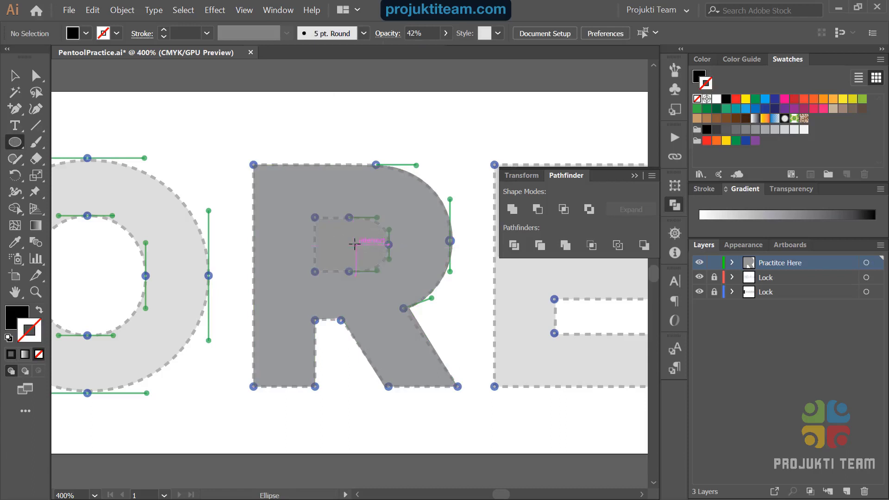
{"action": "left_click_drag", "start_coordinate": [349, 242], "coordinate": [379, 262]}
{"action": "key", "text": "v"}
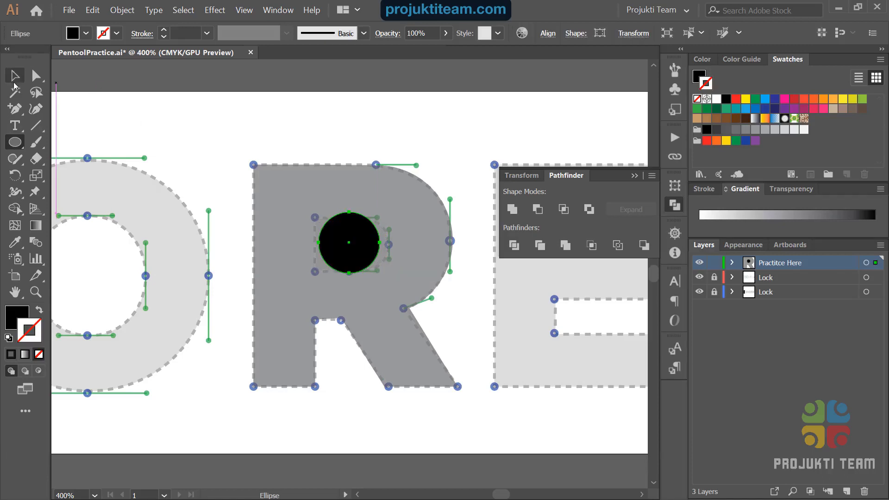
{"action": "key", "text": "Right"}
{"action": "key", "text": "Right"}
{"action": "key", "text": "Right"}
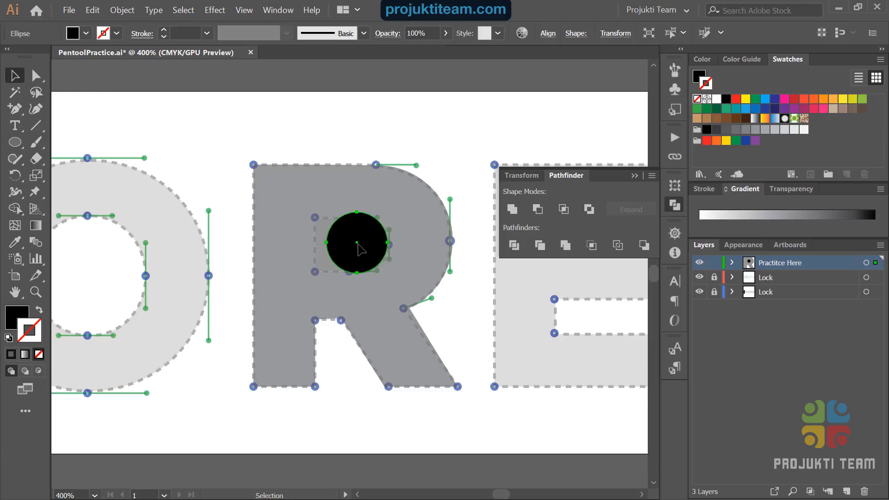
Step: Set the circle's opacity to 48% and move it slightly left and down to center it vertically in the R's counter
{"action": "left_click", "coordinate": [446, 33]}
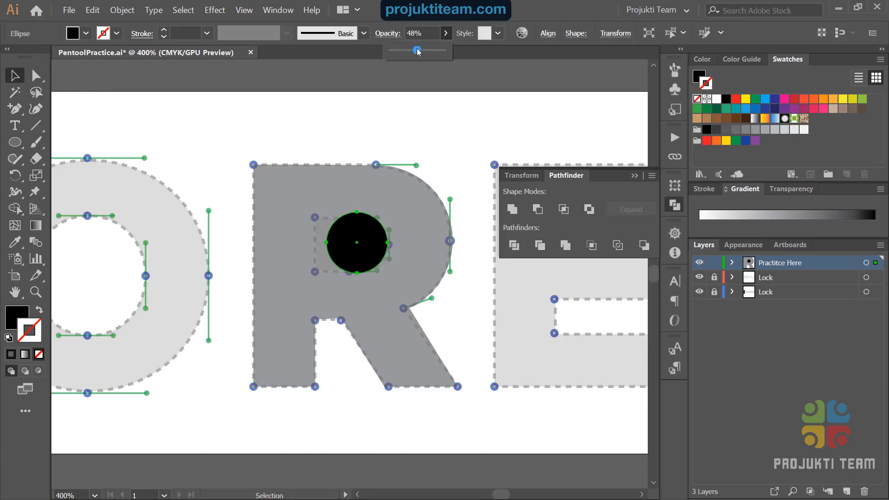
{"action": "left_click_drag", "start_coordinate": [418, 51], "coordinate": [417, 51]}
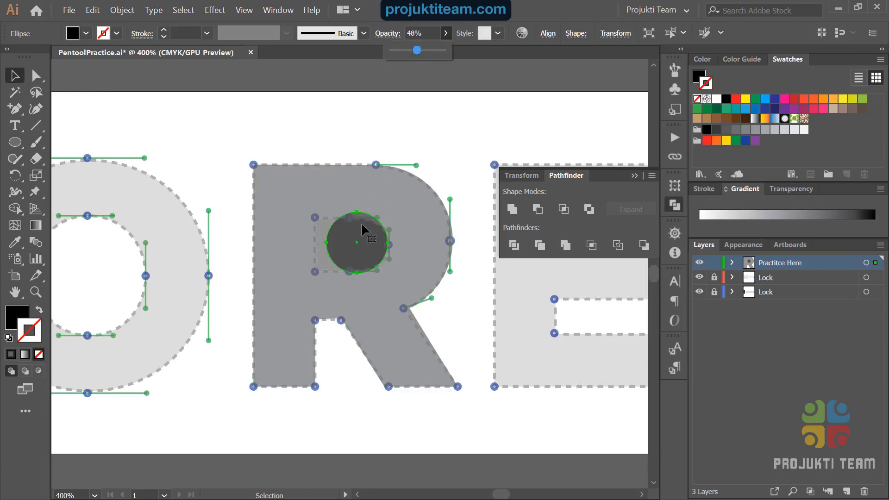
{"action": "left_click", "coordinate": [324, 82]}
{"action": "left_click", "coordinate": [323, 93]}
{"action": "left_click_drag", "start_coordinate": [362, 239], "coordinate": [357, 240]}
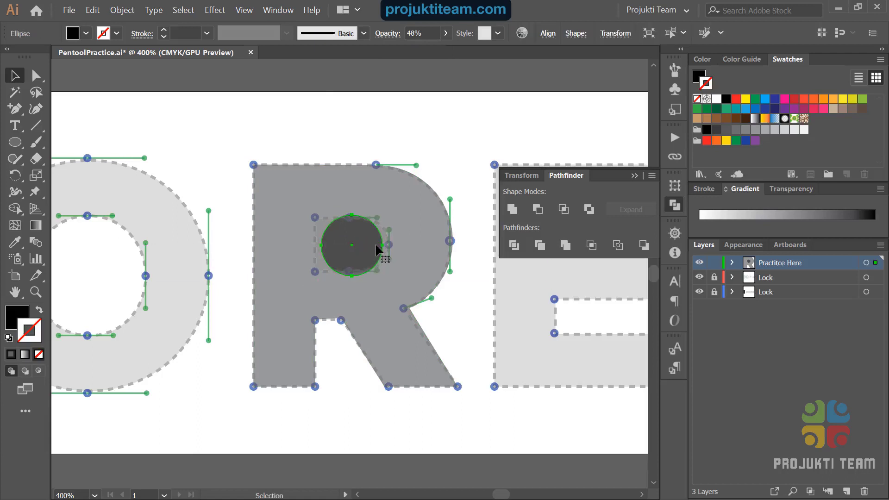
Step: Reshape the circle with Direct Selection, moving its right, top and bottom anchors onto the template's counter points and lengthening the right anchor's handles
{"action": "left_click", "coordinate": [38, 75]}
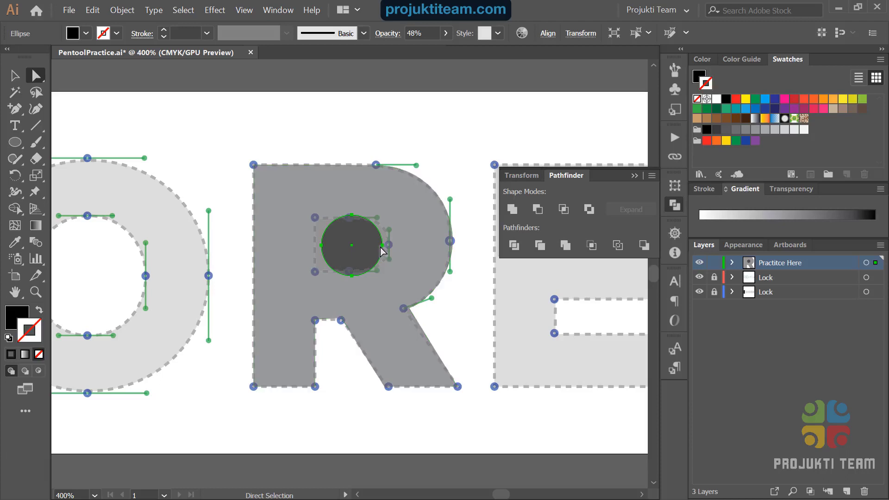
{"action": "left_click_drag", "start_coordinate": [381, 247], "coordinate": [389, 246]}
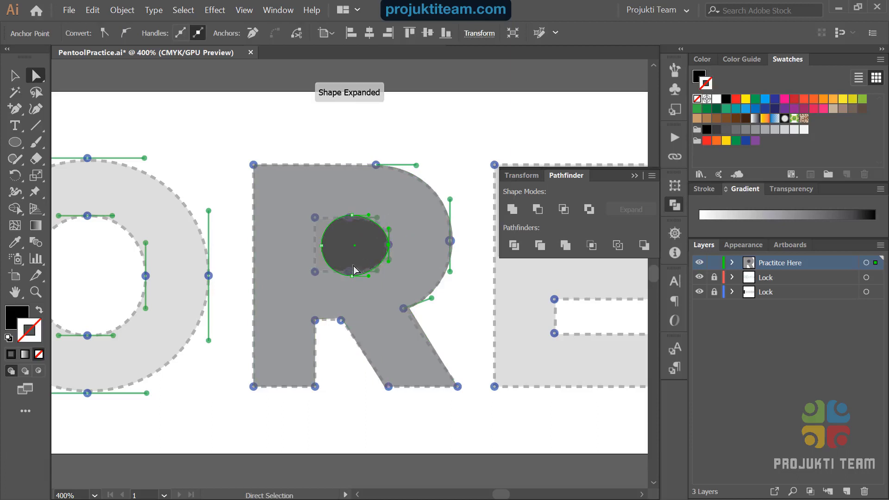
{"action": "left_click_drag", "start_coordinate": [353, 216], "coordinate": [349, 217]}
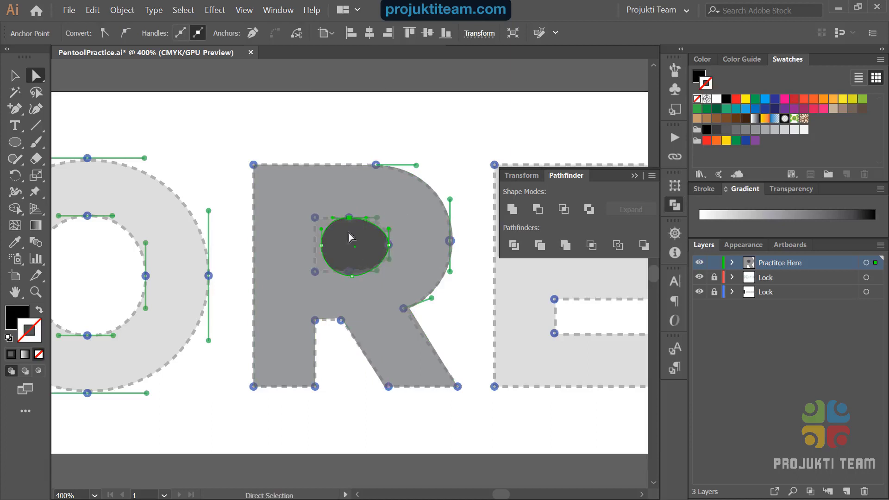
{"action": "left_click", "coordinate": [352, 276]}
{"action": "left_click_drag", "start_coordinate": [352, 277], "coordinate": [349, 271]}
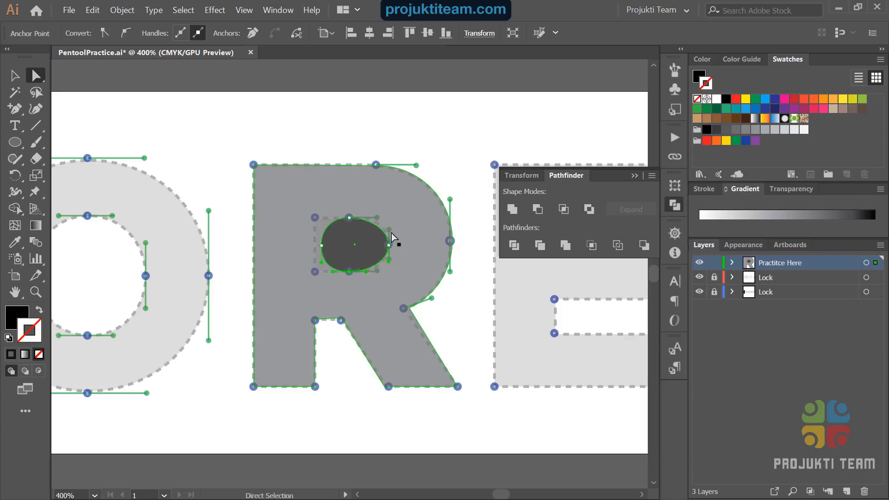
{"action": "left_click_drag", "start_coordinate": [388, 265], "coordinate": [387, 222]}
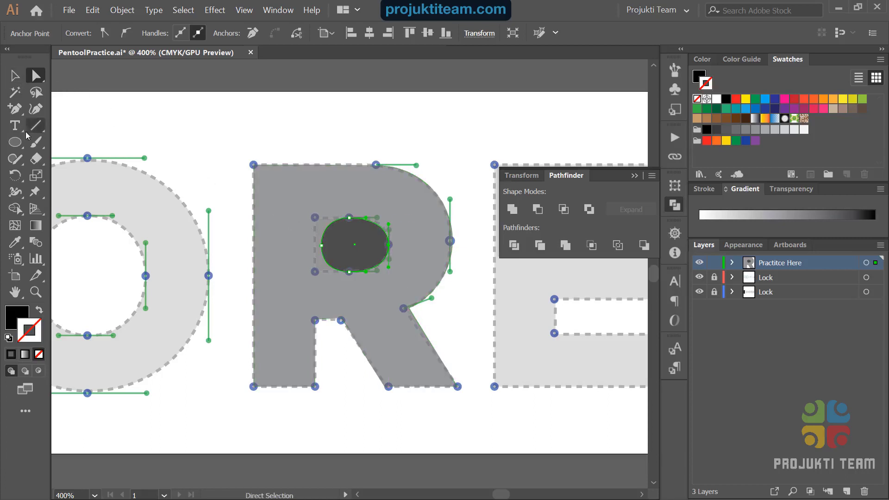
Step: Remove the left anchor of the reshaped circle with the Delete Anchor Point tool
{"action": "left_click", "coordinate": [15, 111]}
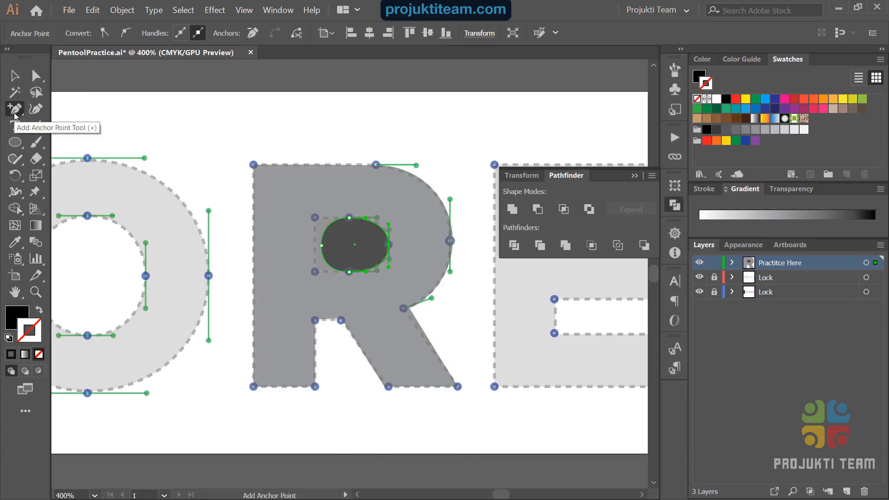
{"action": "left_click", "coordinate": [15, 112]}
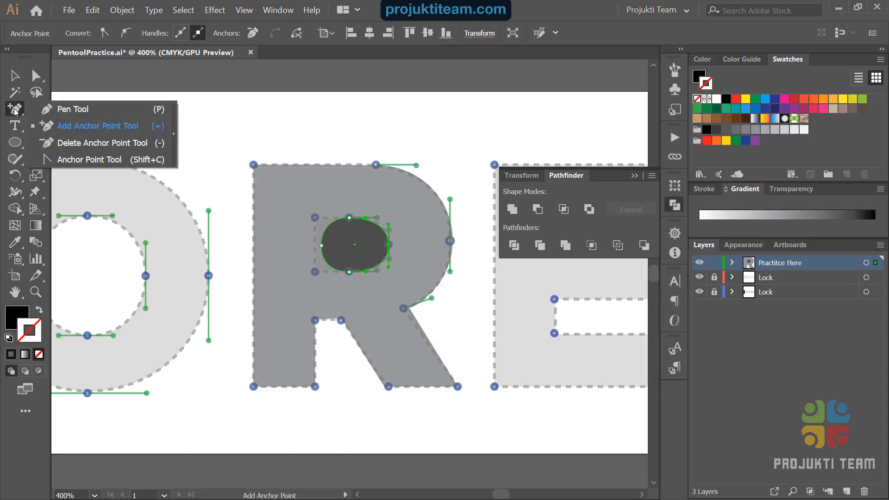
{"action": "left_click", "coordinate": [70, 142]}
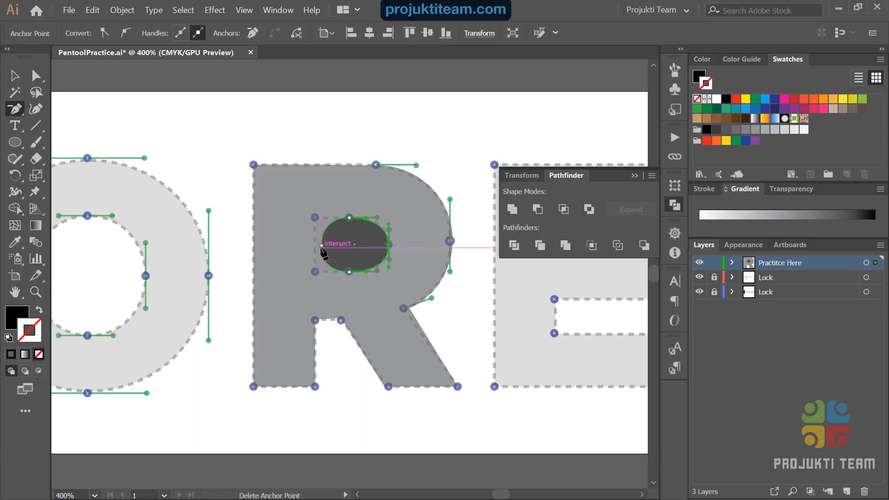
{"action": "left_click", "coordinate": [322, 245]}
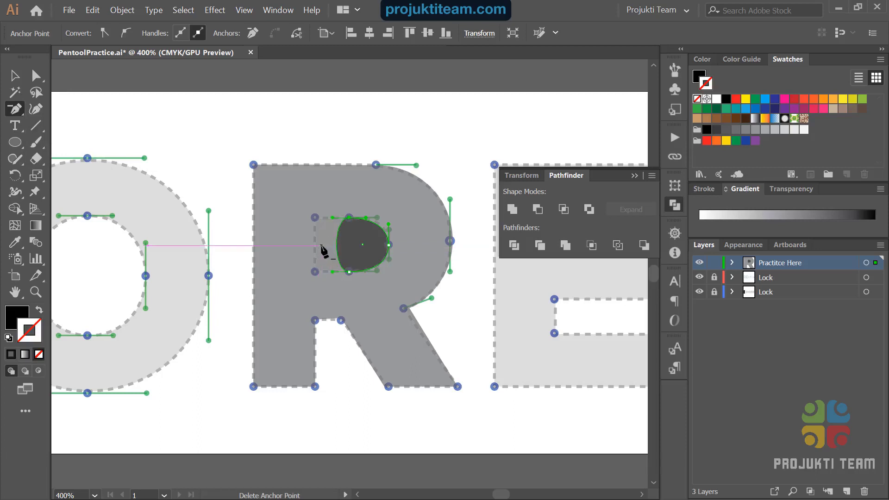
Step: Retract the leftover left handles of the top and bottom anchors to give the shape a straight left side, and deselect it
{"action": "left_click", "coordinate": [37, 76]}
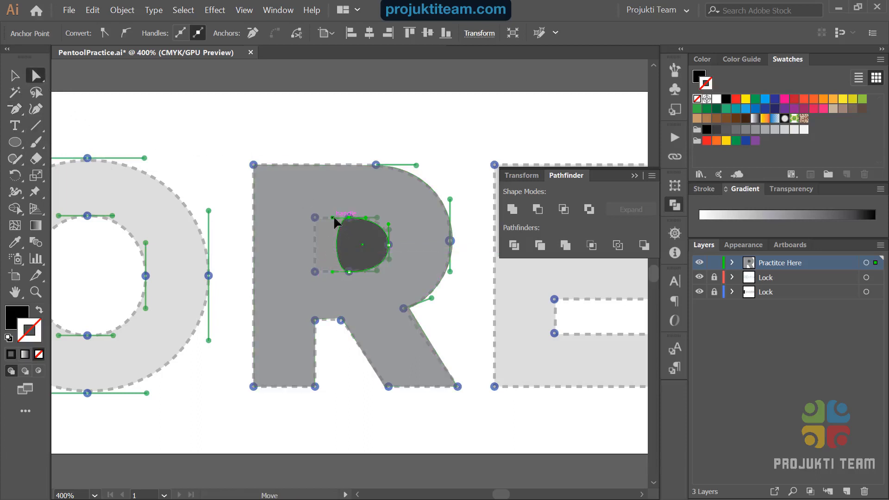
{"action": "left_click_drag", "start_coordinate": [338, 222], "coordinate": [350, 219]}
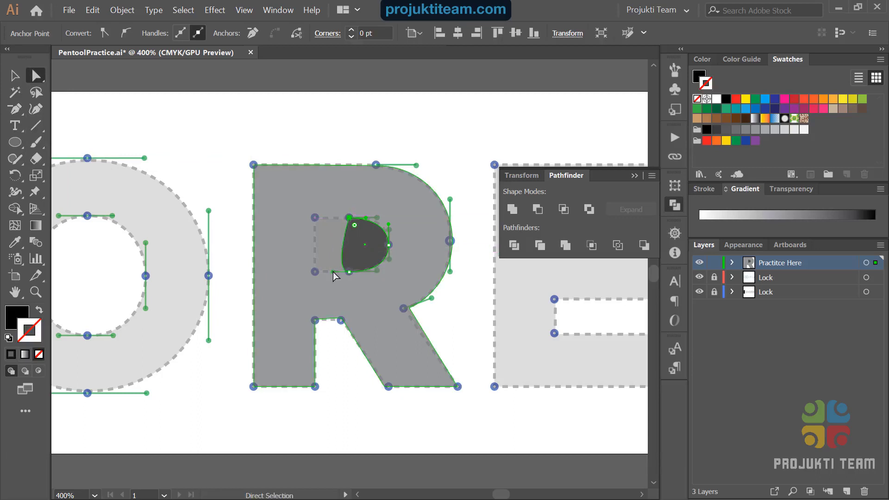
{"action": "left_click_drag", "start_coordinate": [333, 271], "coordinate": [350, 277]}
{"action": "left_click", "coordinate": [21, 81]}
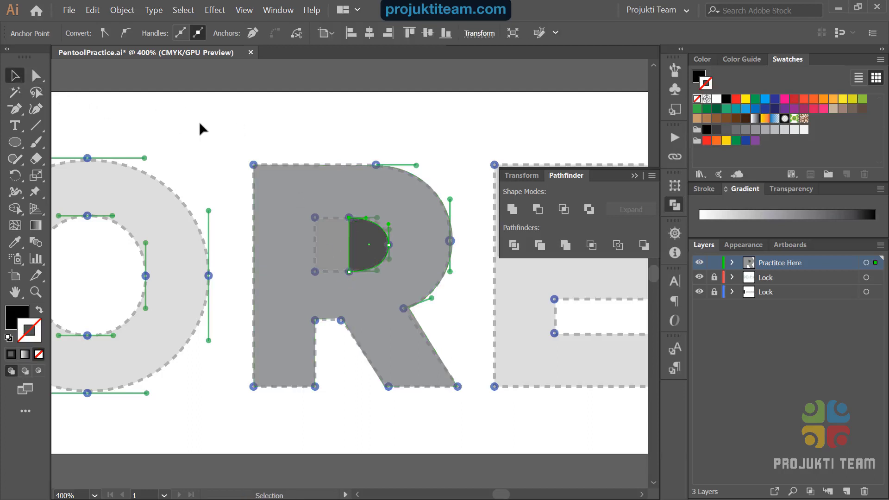
{"action": "left_click", "coordinate": [200, 124]}
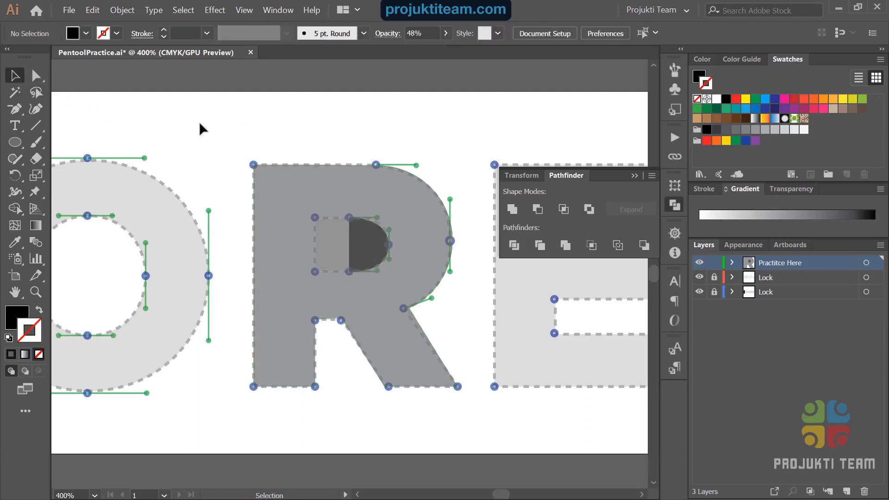
Step: Draw a black rectangle over the left part of the R's counter, slightly overlapping the half-round shape, and deselect it
{"action": "left_click", "coordinate": [20, 141]}
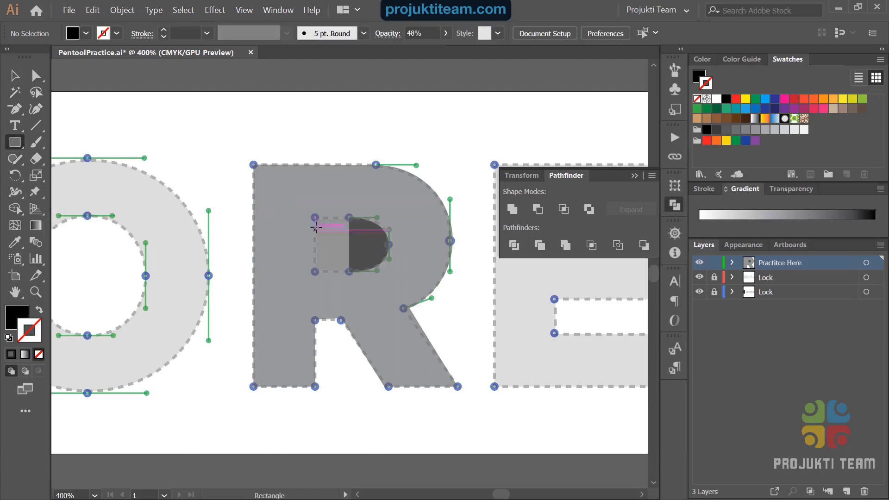
{"action": "left_click_drag", "start_coordinate": [315, 219], "coordinate": [353, 273]}
{"action": "left_click", "coordinate": [15, 75]}
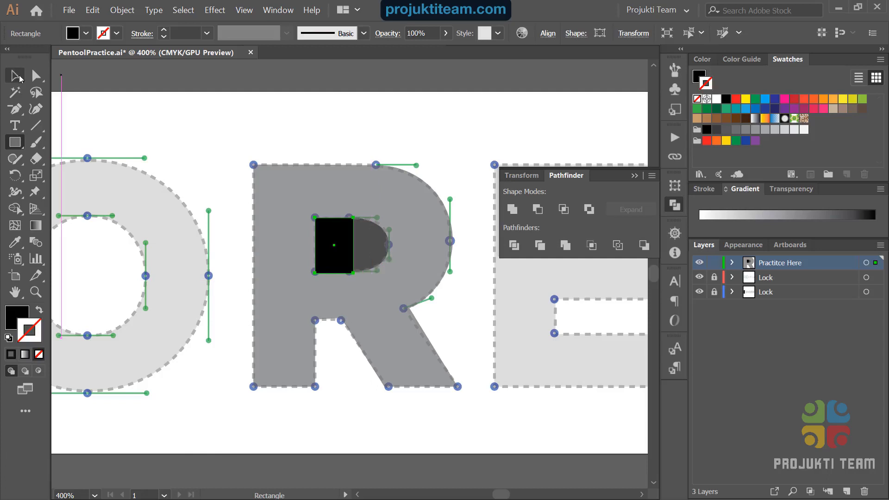
{"action": "left_click", "coordinate": [235, 144]}
Step: Set the half-round shape's opacity to 100% and deselect it
{"action": "left_click", "coordinate": [369, 238]}
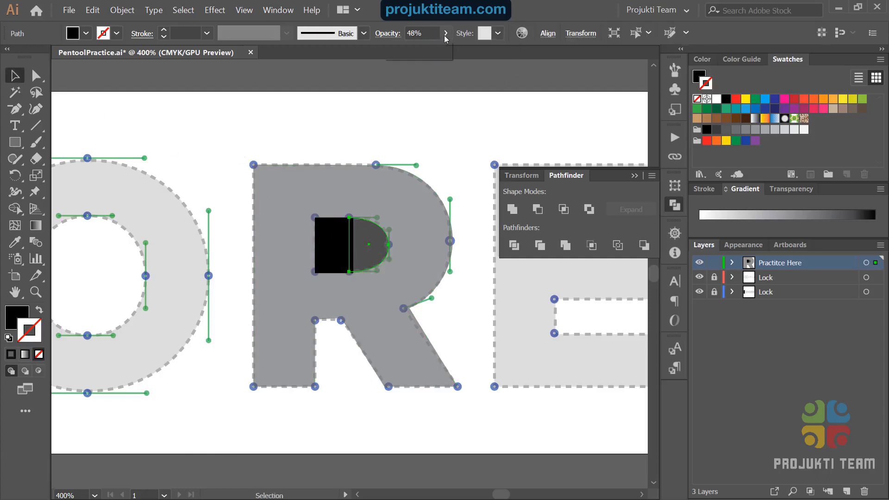
{"action": "left_click_drag", "start_coordinate": [455, 52], "coordinate": [451, 65]}
{"action": "left_click", "coordinate": [428, 126]}
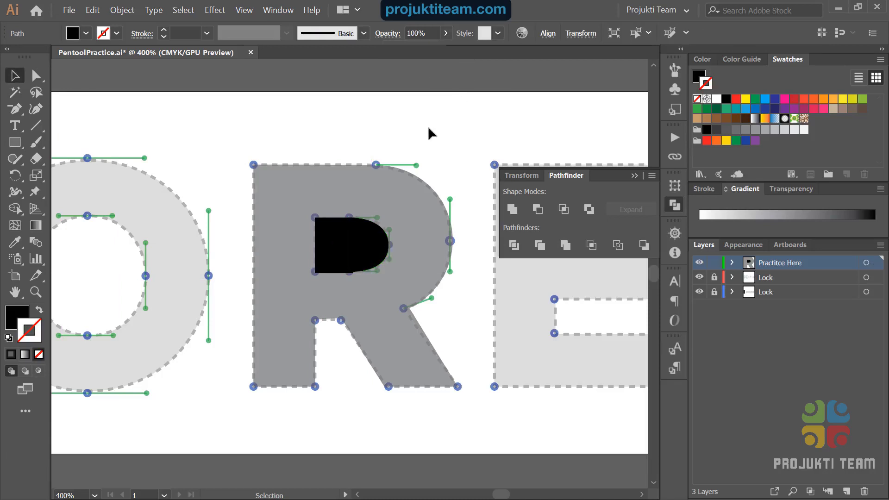
Step: Nudge the half-round shape's lower-left anchor onto the template's bottom counter point with Direct Selection
{"action": "left_click", "coordinate": [357, 268]}
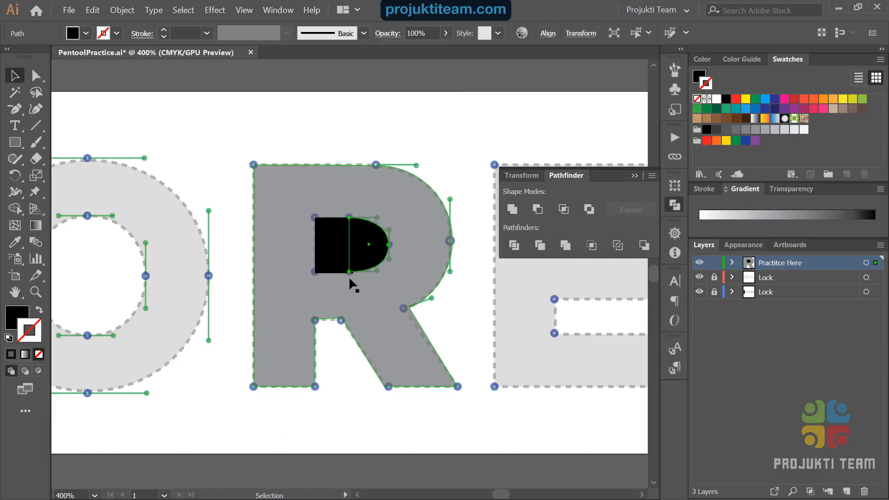
{"action": "left_click", "coordinate": [325, 264], "text": "shift"}
{"action": "left_click", "coordinate": [332, 257]}
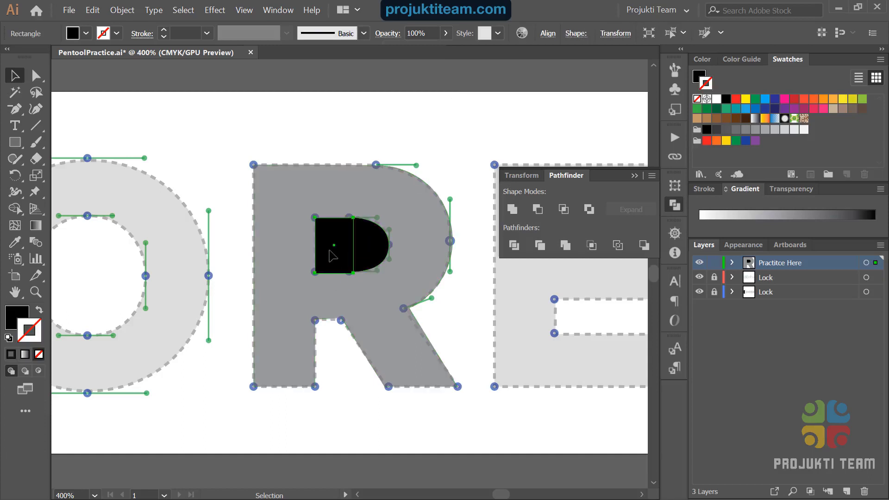
{"action": "left_click", "coordinate": [319, 111]}
{"action": "left_click", "coordinate": [369, 267]}
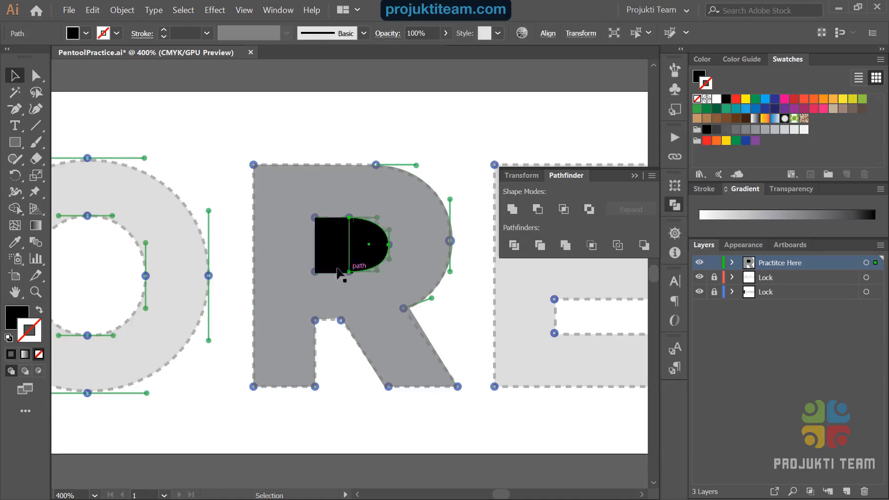
{"action": "key", "text": "a"}
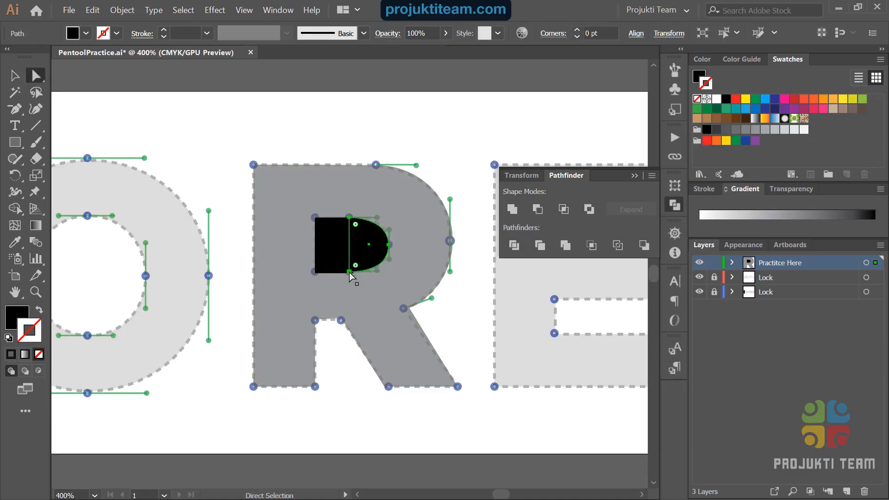
{"action": "left_click_drag", "start_coordinate": [349, 273], "coordinate": [348, 271]}
{"action": "left_click", "coordinate": [349, 271]}
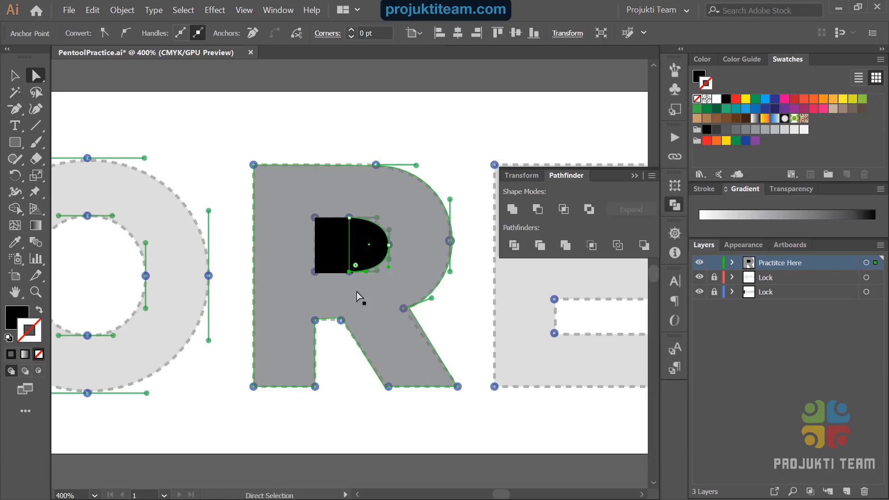
Step: Combine the rectangle and the half-round shape into one counter shape with the Pathfinder's Merge, and deselect it
{"action": "left_click", "coordinate": [19, 78]}
{"action": "left_click", "coordinate": [440, 122]}
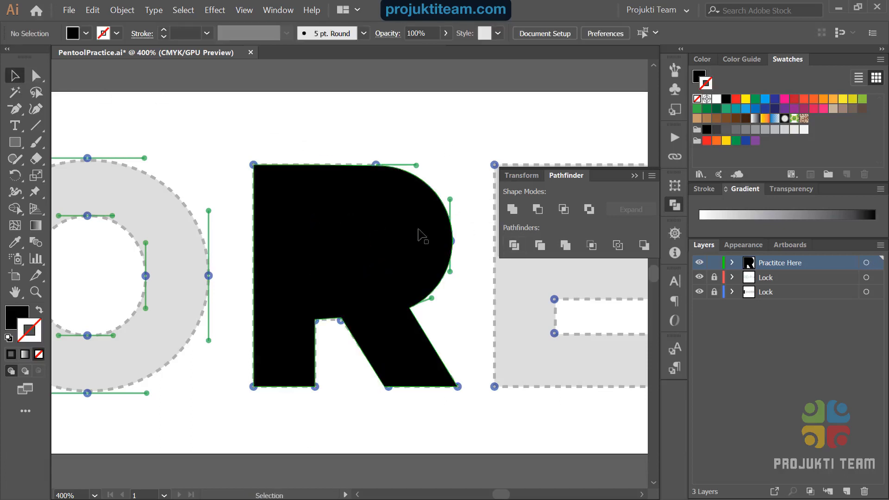
{"action": "left_click", "coordinate": [365, 248]}
{"action": "mouse_move", "coordinate": [342, 250]}
{"action": "left_mouse_down"}
{"action": "mouse_move", "coordinate": [330, 254]}
{"action": "mouse_move", "coordinate": [335, 264]}
{"action": "left_mouse_up"}
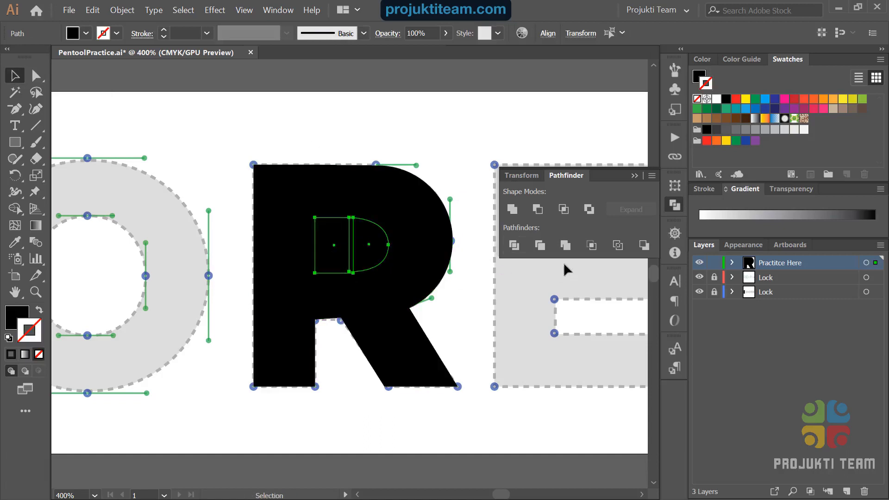
{"action": "left_click", "coordinate": [568, 247]}
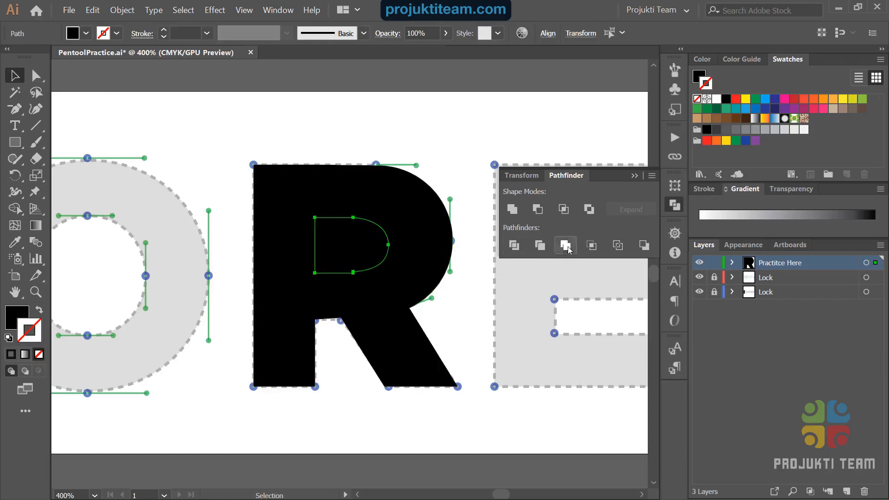
{"action": "left_click", "coordinate": [360, 133]}
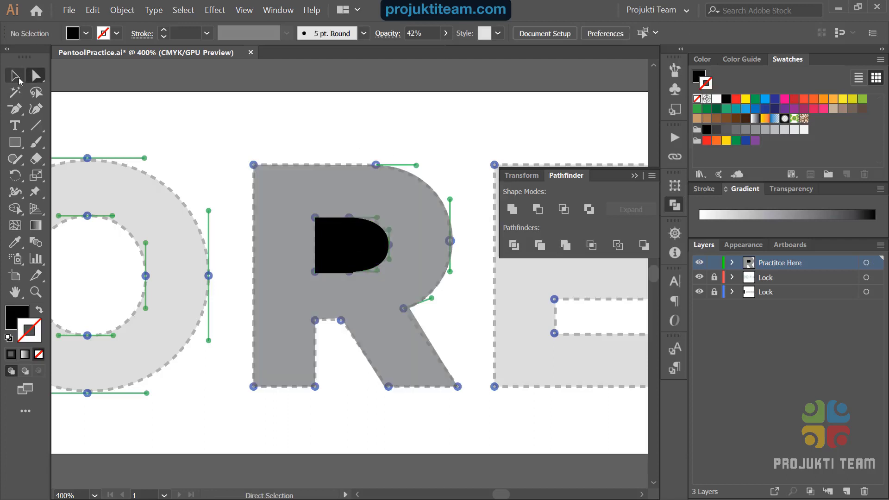
Step: Set the R shape's opacity to 100% and deselect it
{"action": "left_click", "coordinate": [324, 179]}
{"action": "left_click", "coordinate": [447, 33]}
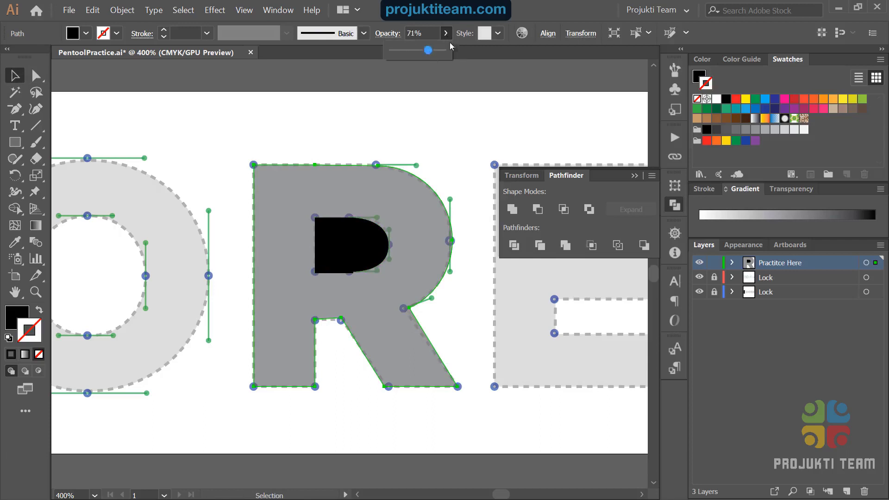
{"action": "left_click", "coordinate": [447, 50]}
{"action": "left_click", "coordinate": [388, 80]}
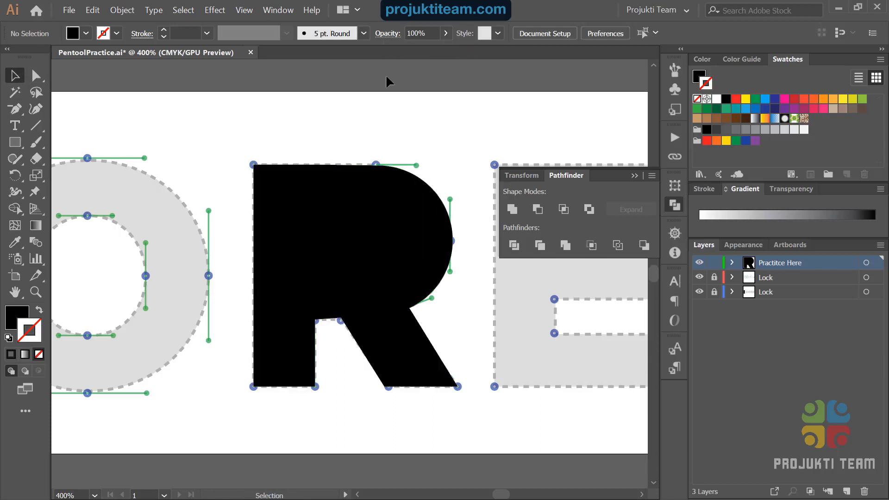
Step: Select the R together with the counter shape, split them with the Pathfinder's Divide, and deselect the result
{"action": "left_click", "coordinate": [282, 192]}
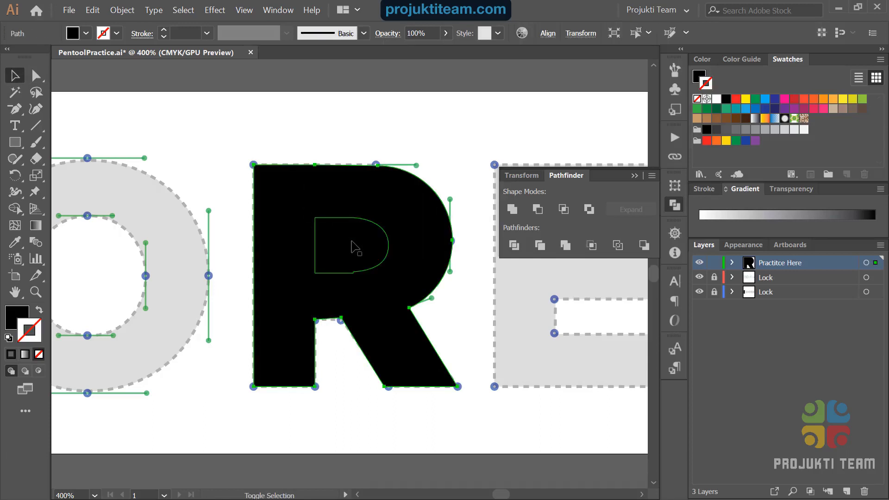
{"action": "left_click", "coordinate": [355, 247], "text": "shift"}
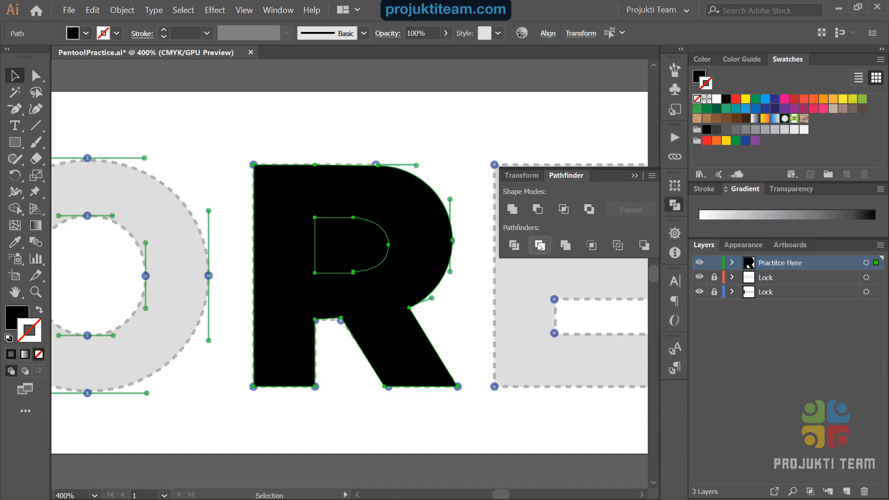
{"action": "left_click", "coordinate": [523, 248]}
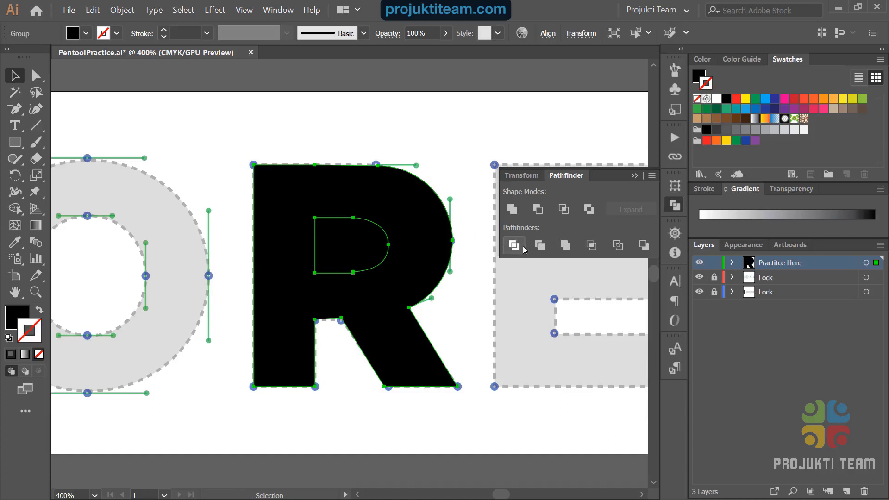
{"action": "left_click", "coordinate": [182, 120]}
Step: Delete the divided counter piece with Direct Selection to cut the hole in the R
{"action": "left_click", "coordinate": [37, 76]}
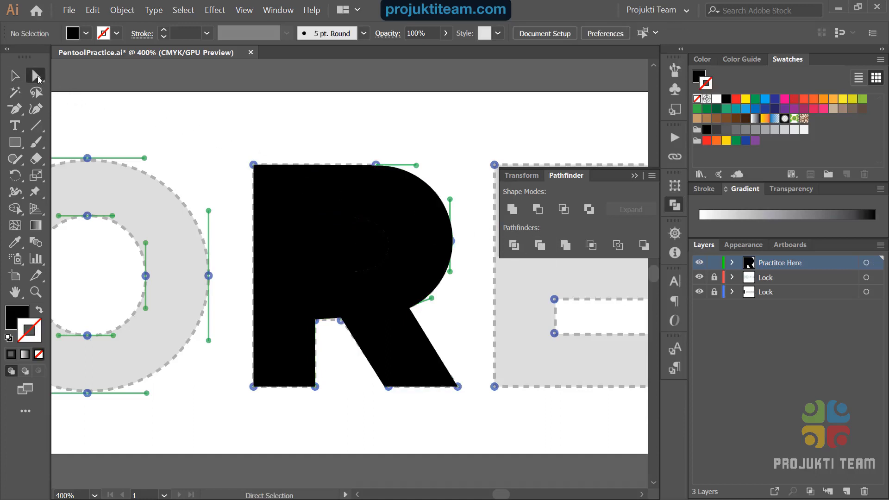
{"action": "left_click", "coordinate": [341, 258]}
{"action": "key", "text": "Delete"}
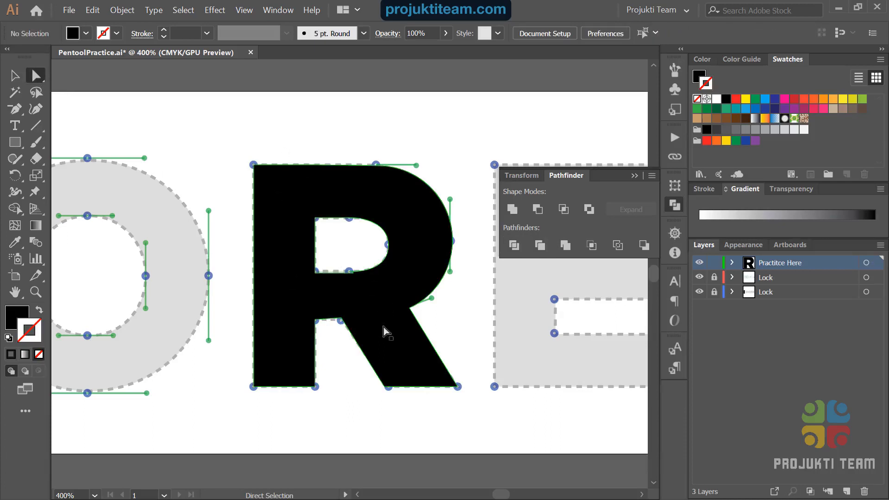
Step: Draw a circle about 90 pt across from the O template's centre to cover its outer outline, and deselect it
{"action": "left_click_drag", "start_coordinate": [131, 323], "coordinate": [301, 333]}
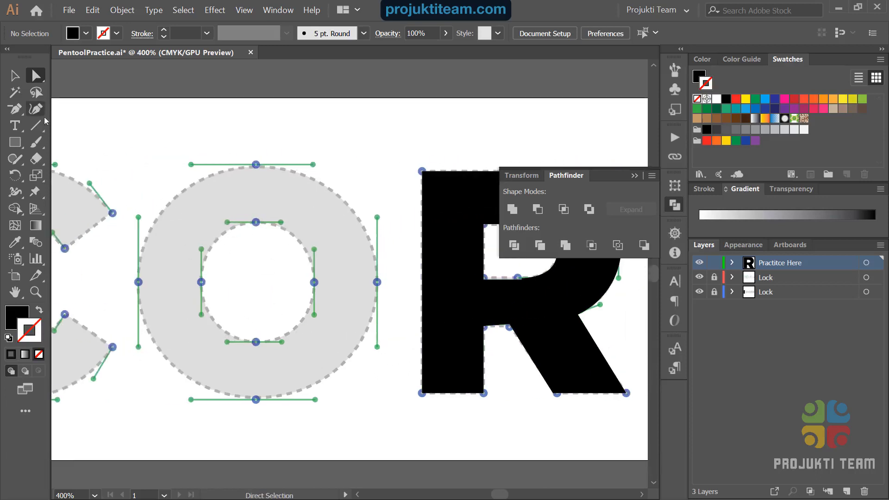
{"action": "left_click", "coordinate": [15, 146]}
{"action": "left_click_drag", "start_coordinate": [19, 153], "coordinate": [46, 177]}
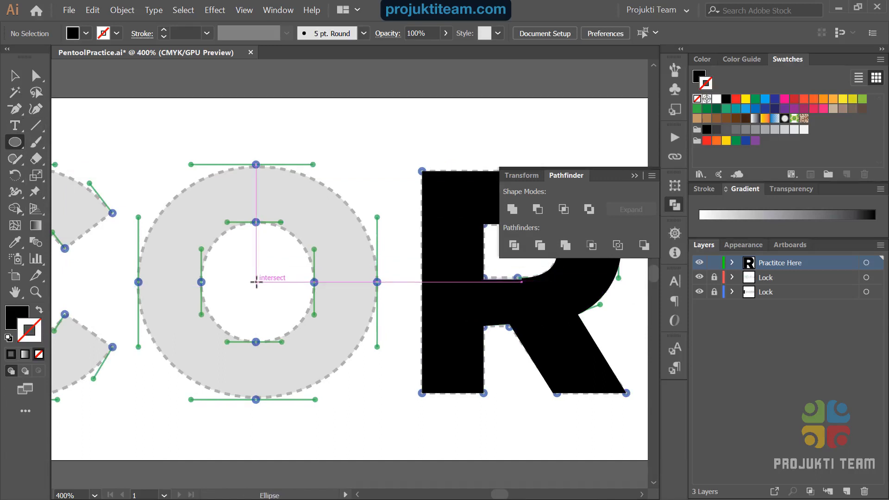
{"action": "left_click_drag", "start_coordinate": [257, 281], "coordinate": [375, 376]}
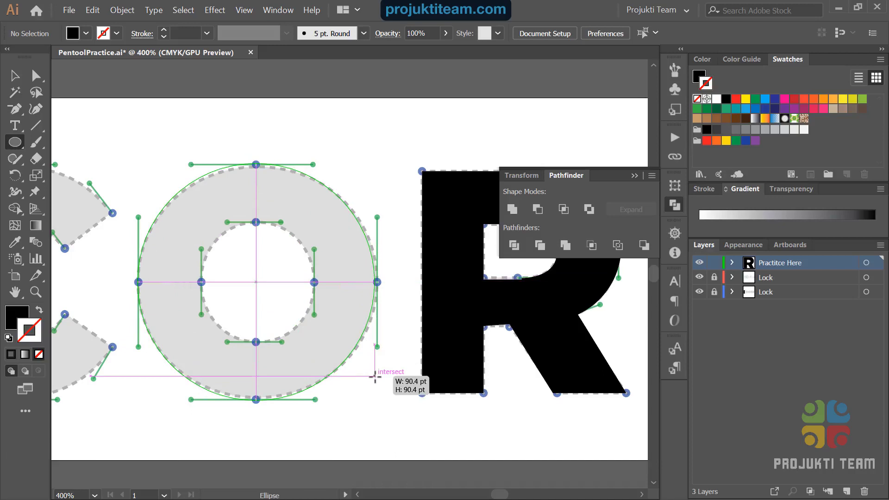
{"action": "left_click_drag", "start_coordinate": [375, 377], "coordinate": [377, 377]}
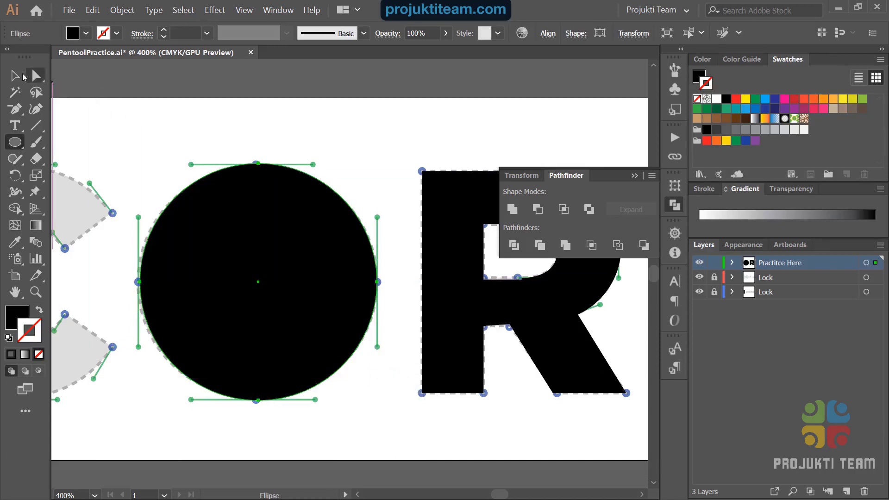
{"action": "key", "text": "v"}
{"action": "left_click", "coordinate": [175, 144]}
{"action": "left_click", "coordinate": [258, 244]}
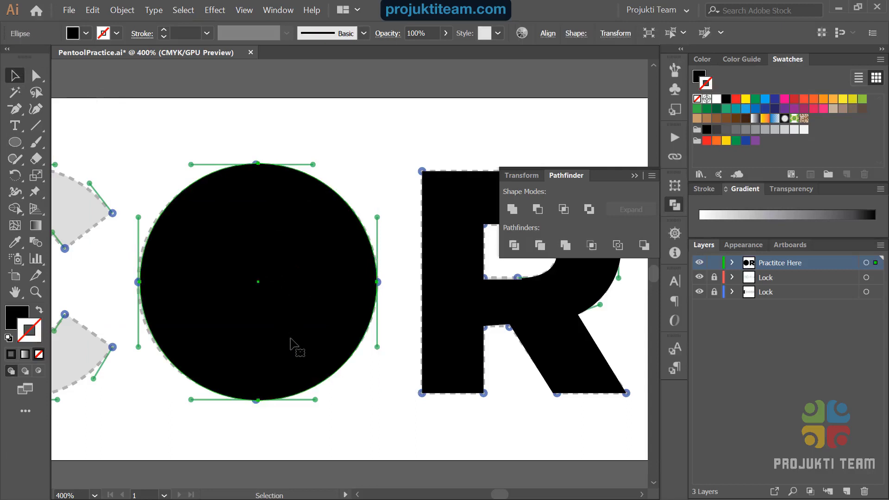
{"action": "left_click_drag", "start_coordinate": [297, 350], "coordinate": [348, 360]}
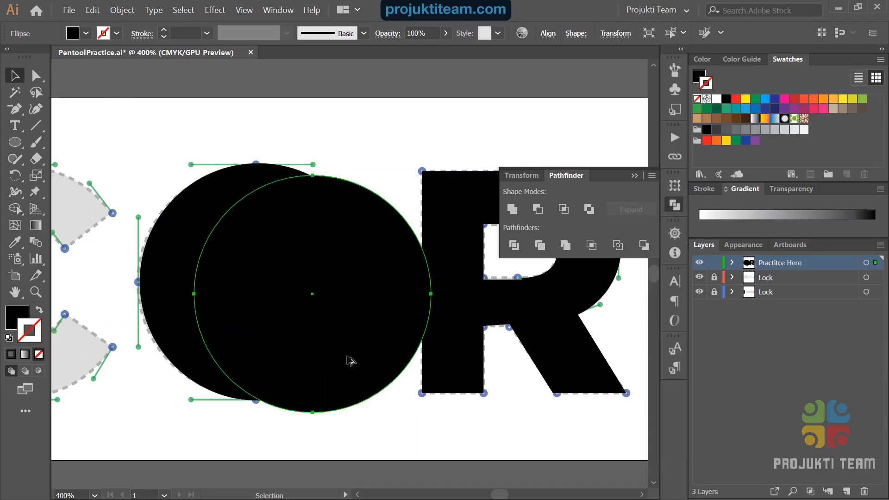
{"action": "key", "text": "ctrl+z"}
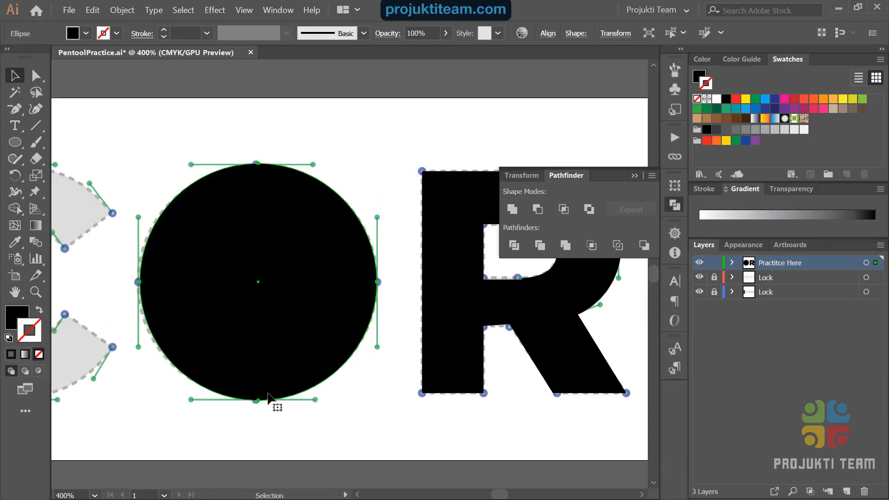
{"action": "left_click_drag", "start_coordinate": [258, 402], "coordinate": [260, 402]}
{"action": "left_click_drag", "start_coordinate": [378, 282], "coordinate": [341, 283]}
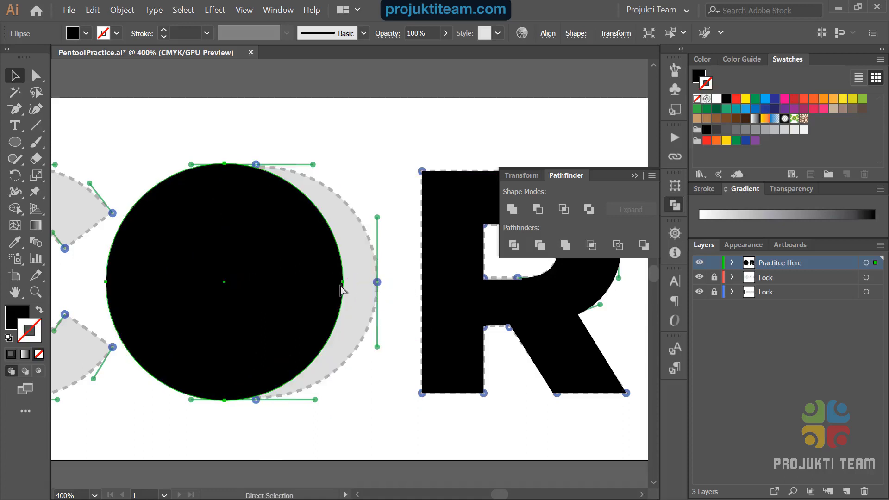
{"action": "key", "text": "v"}
{"action": "left_click_drag", "start_coordinate": [294, 292], "coordinate": [314, 208]}
{"action": "left_click", "coordinate": [391, 139]}
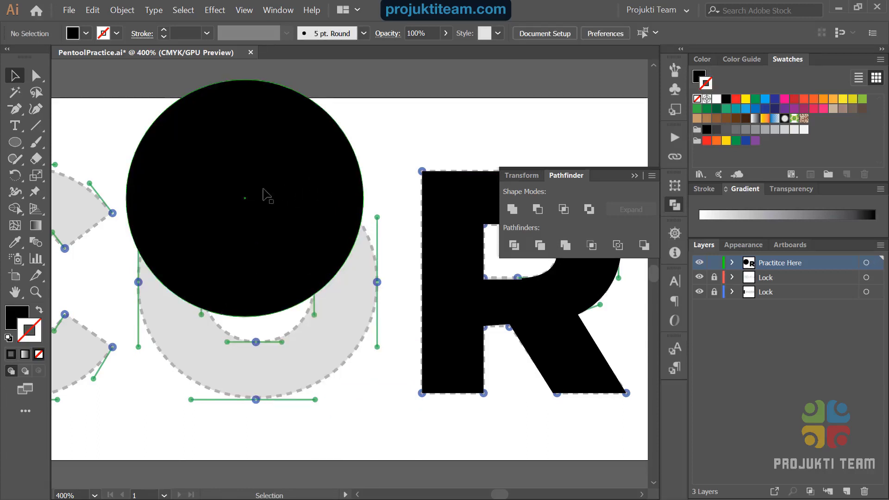
{"action": "left_click_drag", "start_coordinate": [264, 192], "coordinate": [295, 302]}
{"action": "key", "text": "ctrl+z"}
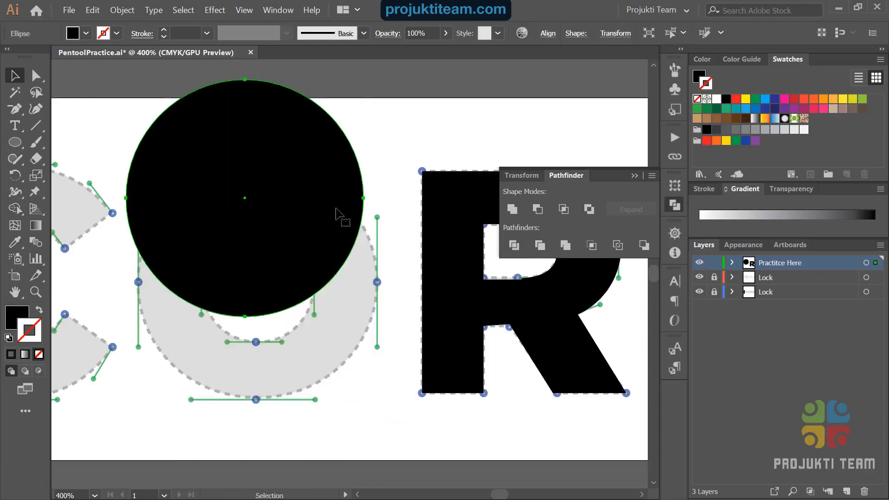
{"action": "key", "text": "ctrl+z"}
{"action": "left_click", "coordinate": [357, 133]}
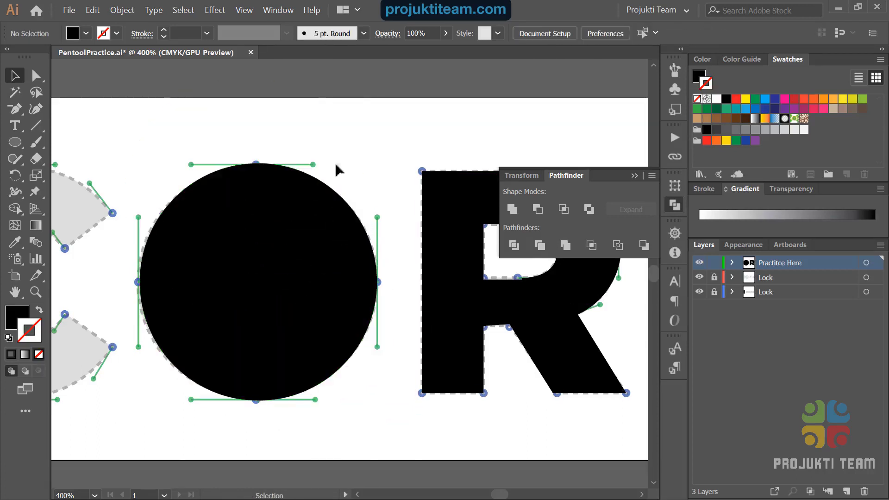
Step: Set the opacity of the circle over the O to 47% and deselect it
{"action": "left_click", "coordinate": [292, 277]}
{"action": "left_click", "coordinate": [446, 33]}
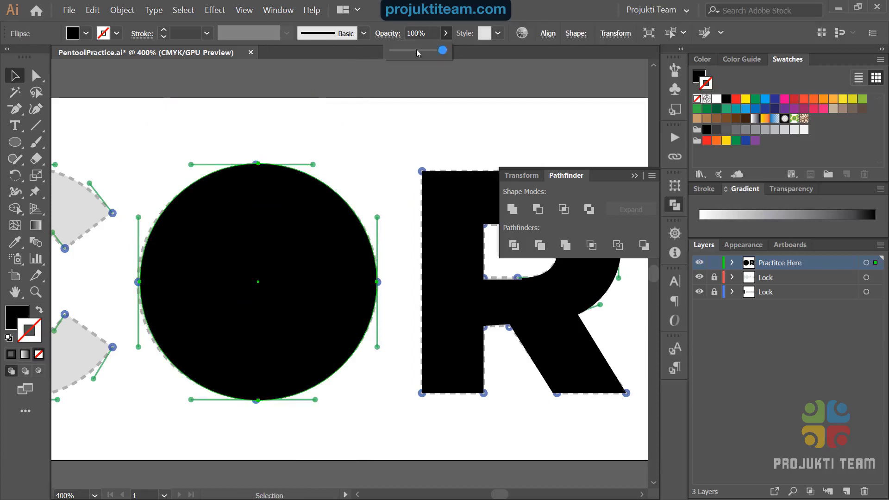
{"action": "left_click", "coordinate": [415, 51]}
{"action": "left_click", "coordinate": [289, 115]}
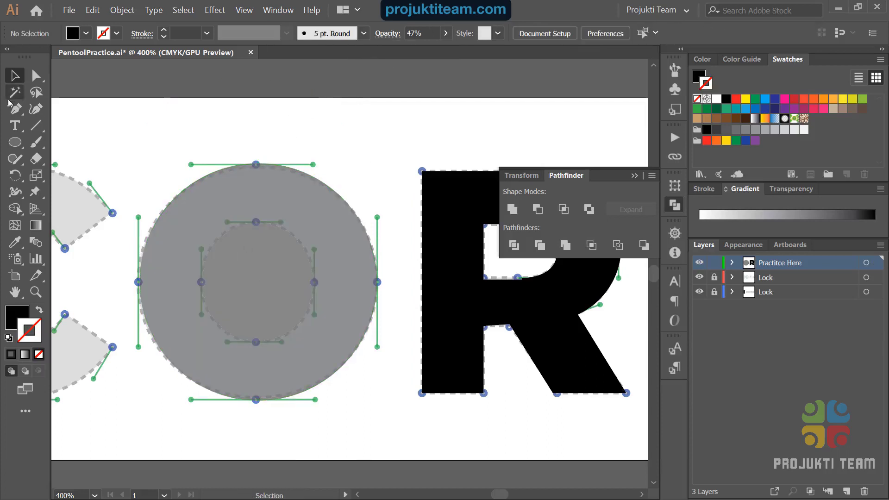
Step: Draw an ellipse from the centre of the O to cover the template's inner counter outline, and deselect it
{"action": "key", "text": "l"}
{"action": "left_click_drag", "start_coordinate": [258, 280], "coordinate": [313, 340]}
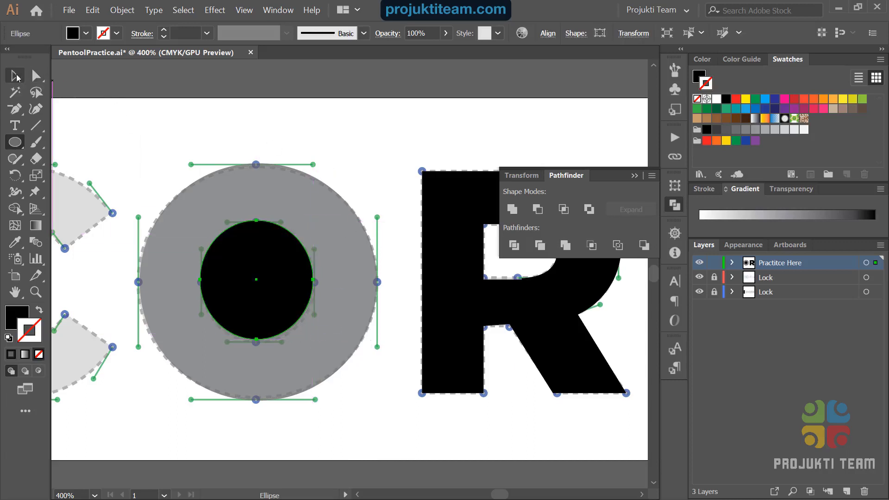
{"action": "left_click", "coordinate": [15, 75]}
{"action": "left_click", "coordinate": [153, 135]}
Step: Set the opacity of the O's outer circle to 100%
{"action": "left_click", "coordinate": [276, 199]}
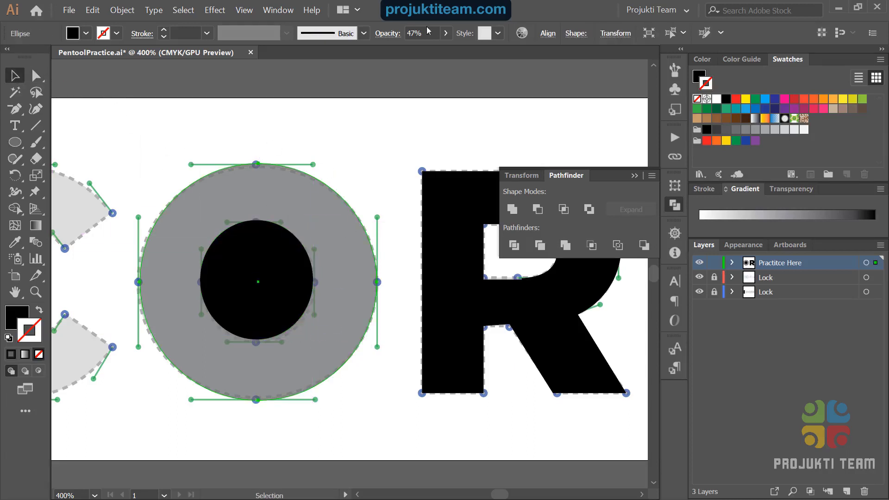
{"action": "left_click", "coordinate": [445, 33]}
{"action": "left_click_drag", "start_coordinate": [418, 57], "coordinate": [453, 57]}
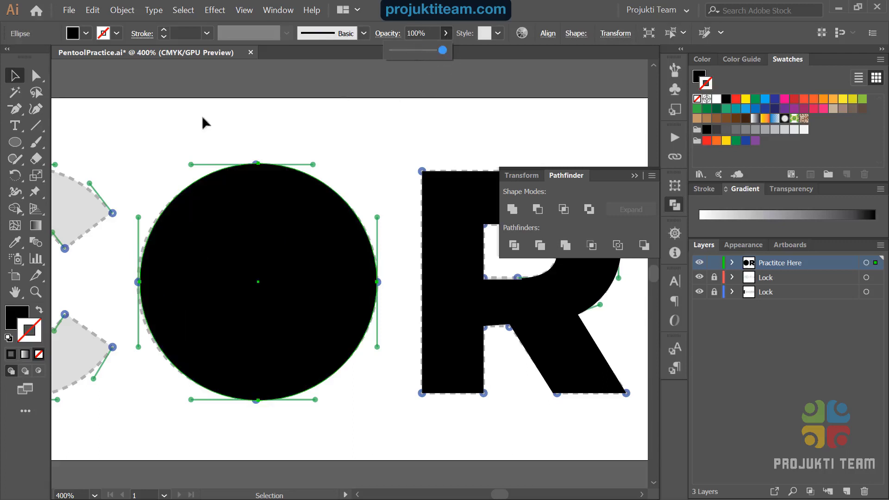
Step: Split the O's circle and inner ellipse with the Pathfinder's Divide, and delete the inner piece with Direct Selection to cut the counter
{"action": "left_click", "coordinate": [168, 176]}
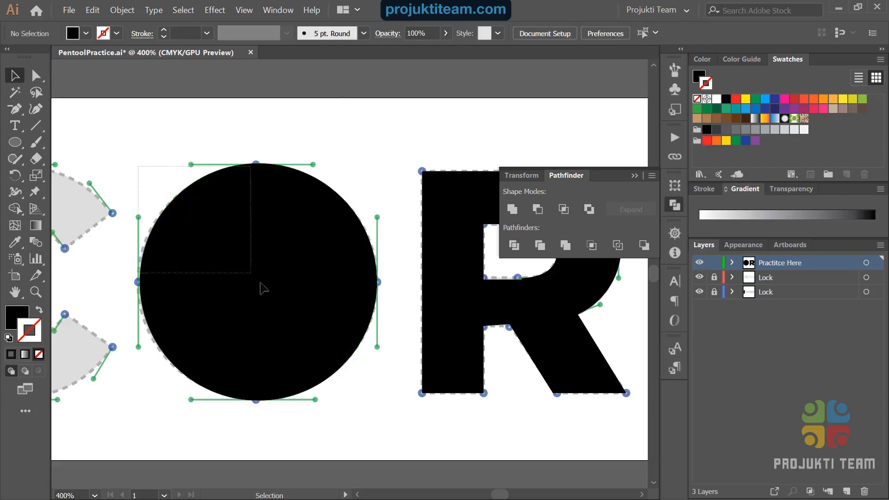
{"action": "left_click", "coordinate": [302, 337]}
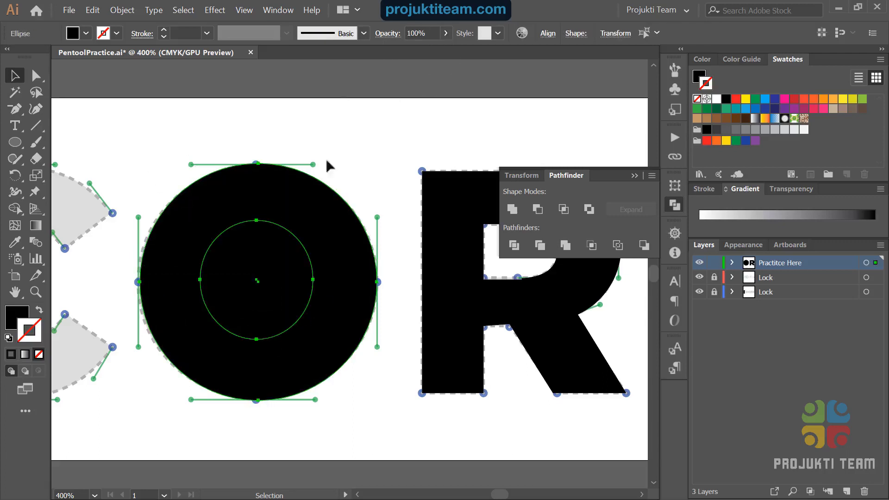
{"action": "left_click", "coordinate": [564, 245]}
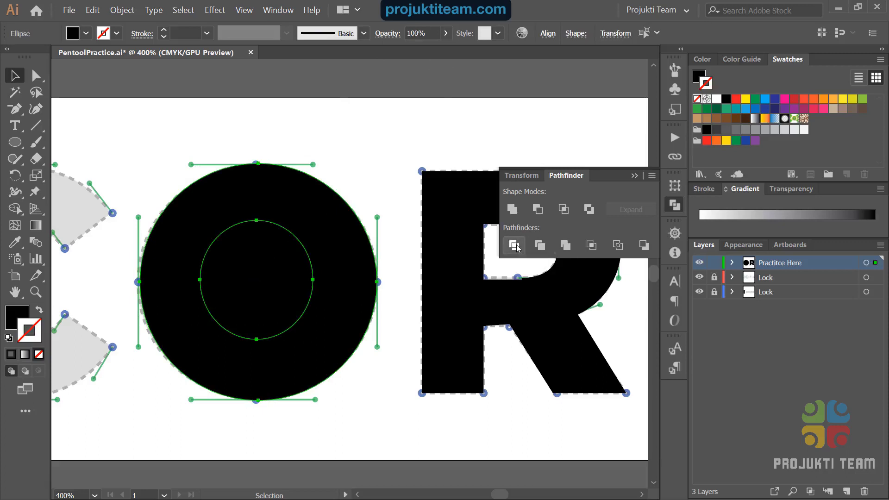
{"action": "left_click", "coordinate": [36, 75]}
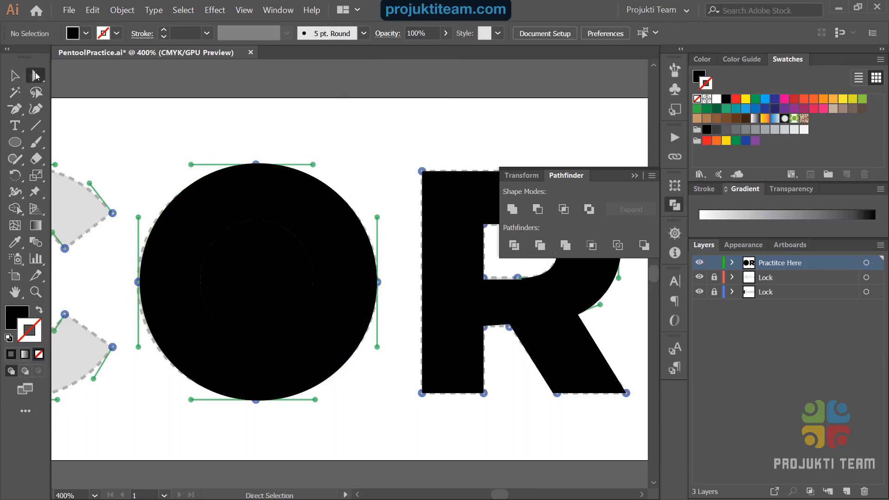
{"action": "left_click", "coordinate": [232, 276]}
{"action": "key", "text": "Delete"}
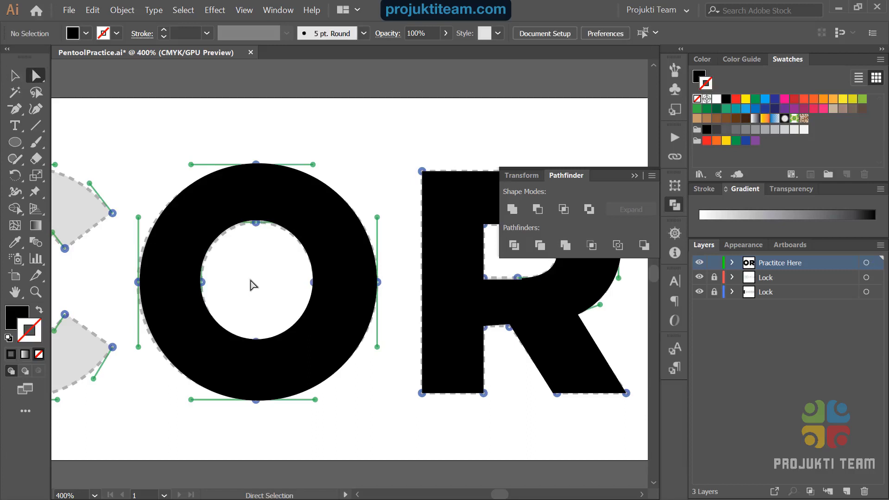
Step: Duplicate the finished O ring onto the C template and deselect the copy
{"action": "key", "text": "space"}
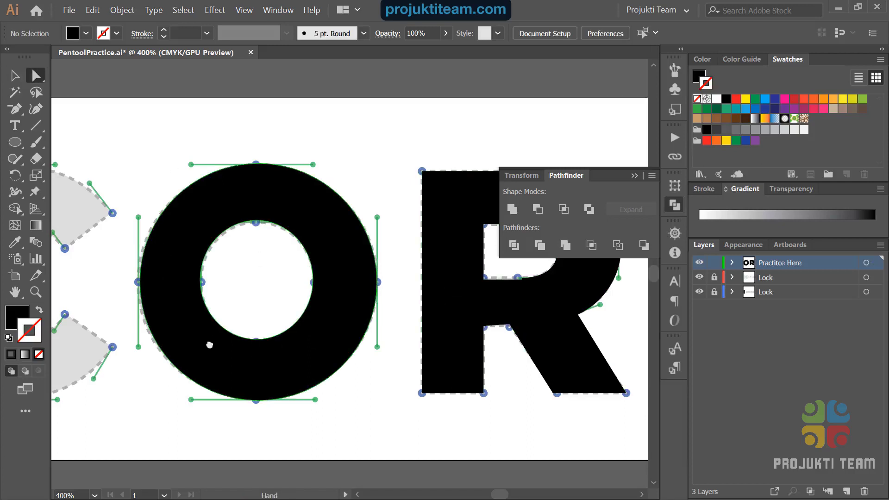
{"action": "left_click_drag", "start_coordinate": [208, 347], "coordinate": [387, 333]}
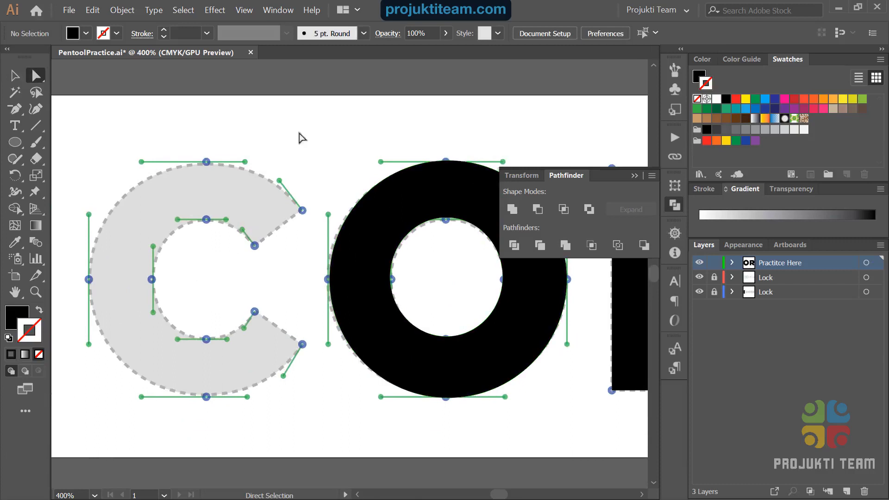
{"action": "key", "text": "v"}
{"action": "left_click", "coordinate": [378, 209]}
{"action": "left_click_drag", "start_coordinate": [381, 207], "coordinate": [159, 213]}
{"action": "left_click", "coordinate": [297, 122]}
Step: Lower the opacity of the ring over the C so the template shows through, and deselect it
{"action": "left_click", "coordinate": [259, 216]}
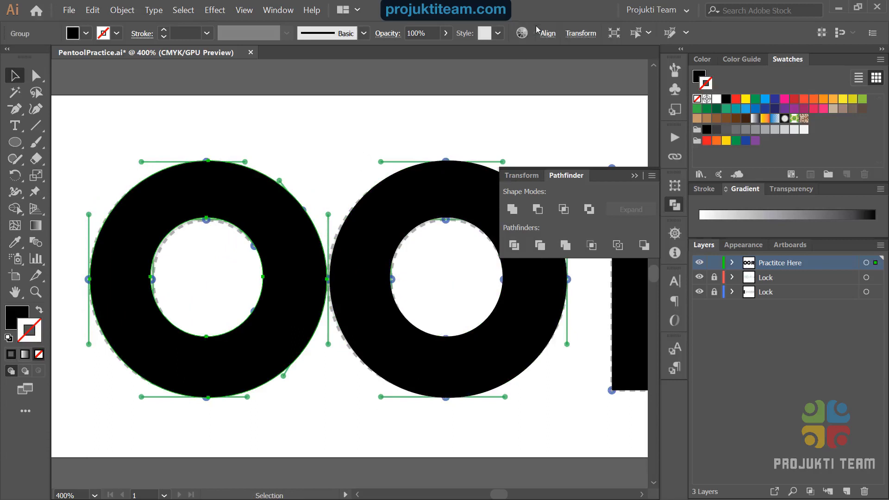
{"action": "left_click", "coordinate": [444, 33]}
{"action": "left_click", "coordinate": [416, 56]}
{"action": "left_click", "coordinate": [314, 149]}
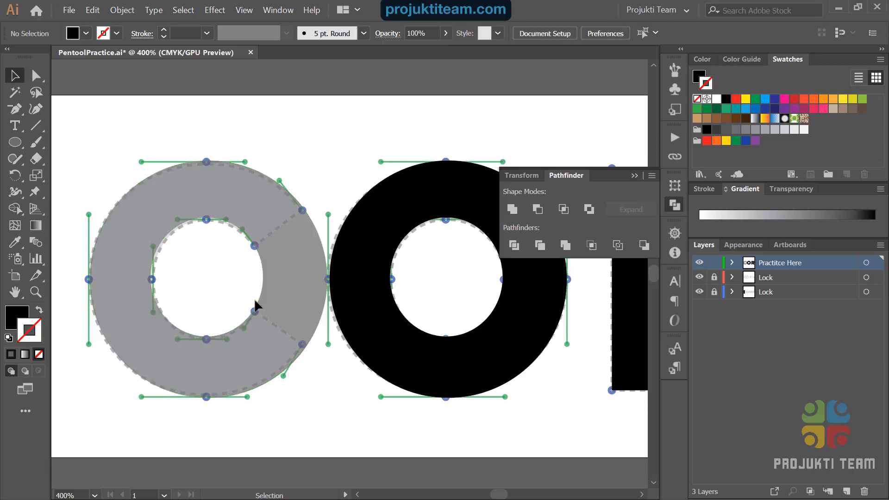
Step: Draw a near-square rectangle over the C ring, spanning its full width, and shift it slightly toward the O
{"action": "left_click", "coordinate": [20, 144]}
{"action": "left_click_drag", "start_coordinate": [19, 144], "coordinate": [330, 376]}
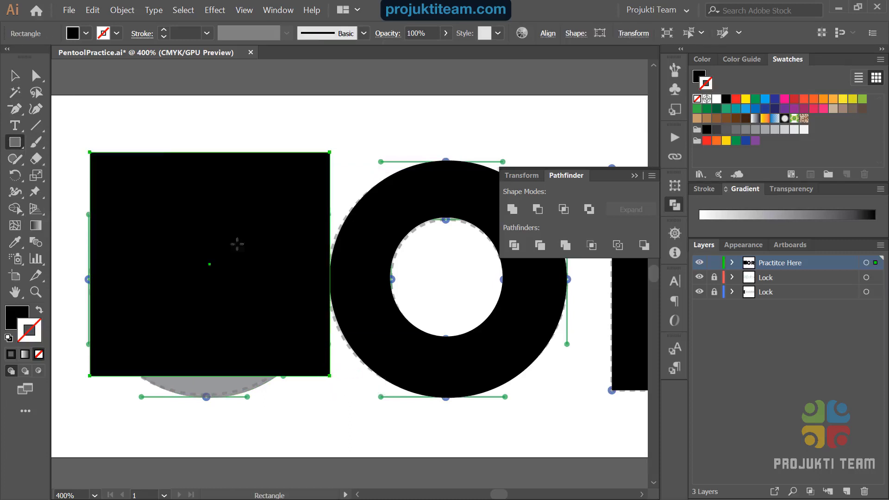
{"action": "left_click", "coordinate": [15, 75]}
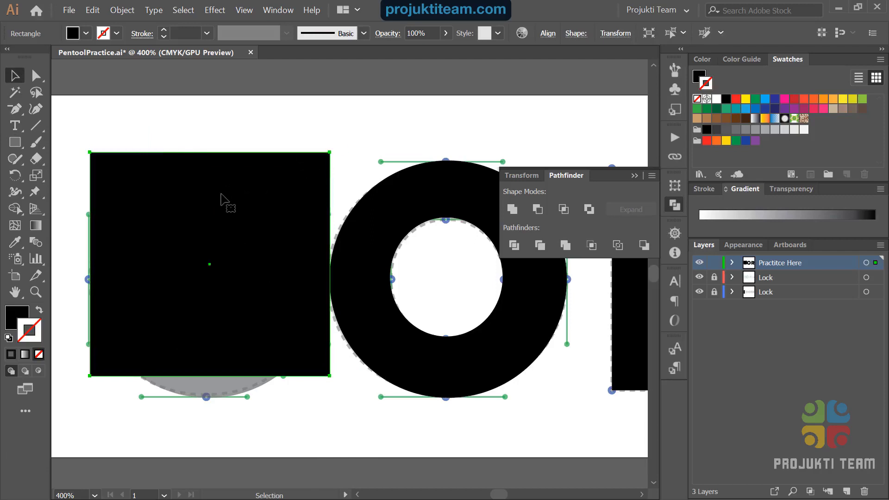
{"action": "left_click_drag", "start_coordinate": [221, 195], "coordinate": [227, 197]}
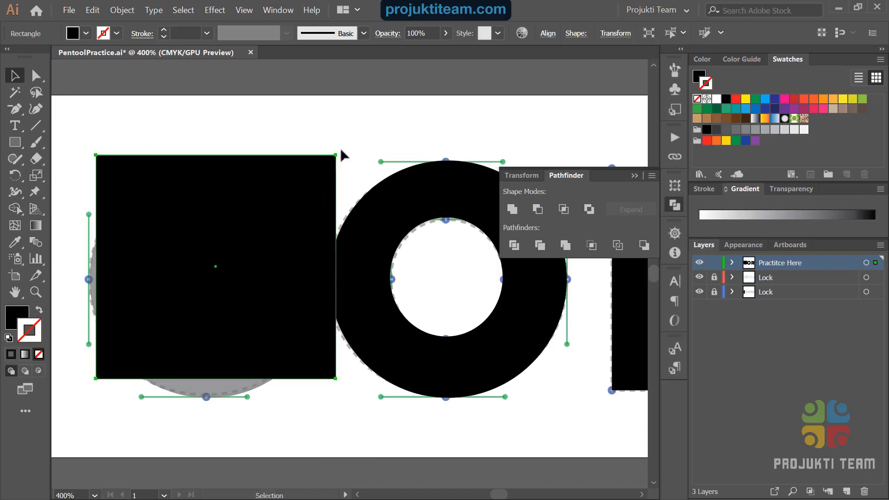
Step: Show the bounding box and rotate the rectangle by about 45° into a diamond
{"action": "left_click", "coordinate": [244, 9]}
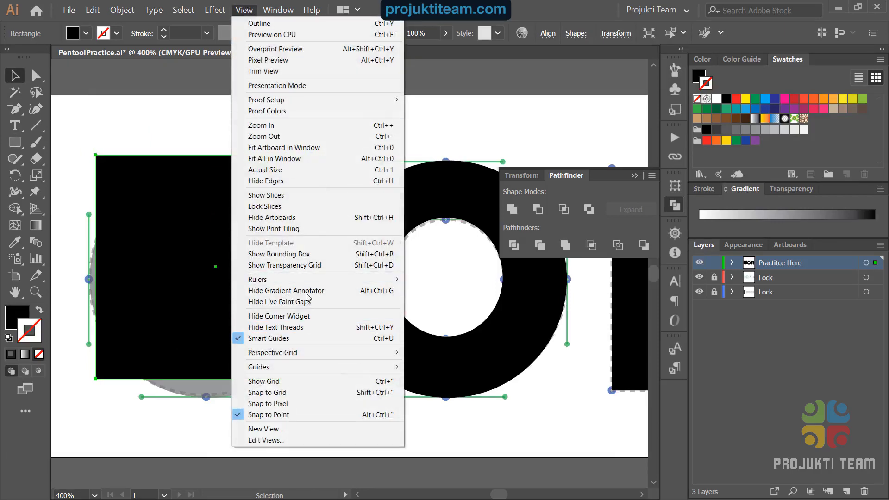
{"action": "left_click", "coordinate": [303, 255]}
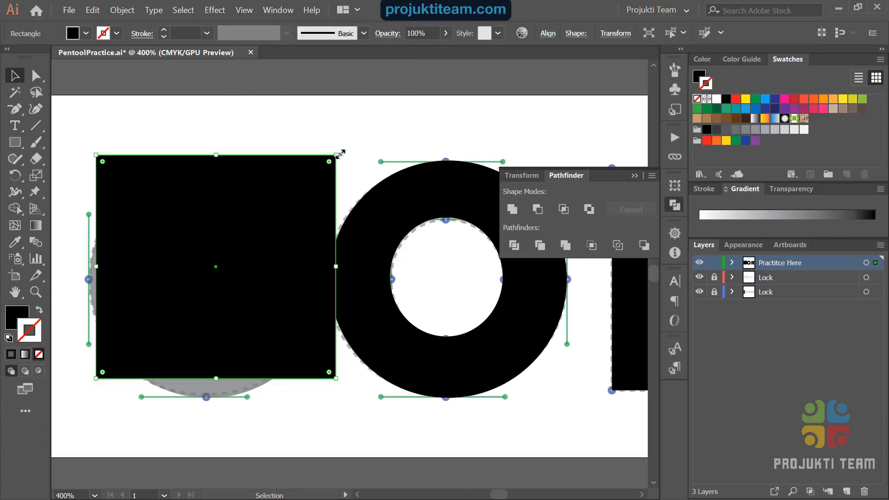
{"action": "left_click_drag", "start_coordinate": [338, 151], "coordinate": [363, 248]}
{"action": "left_click", "coordinate": [323, 154]}
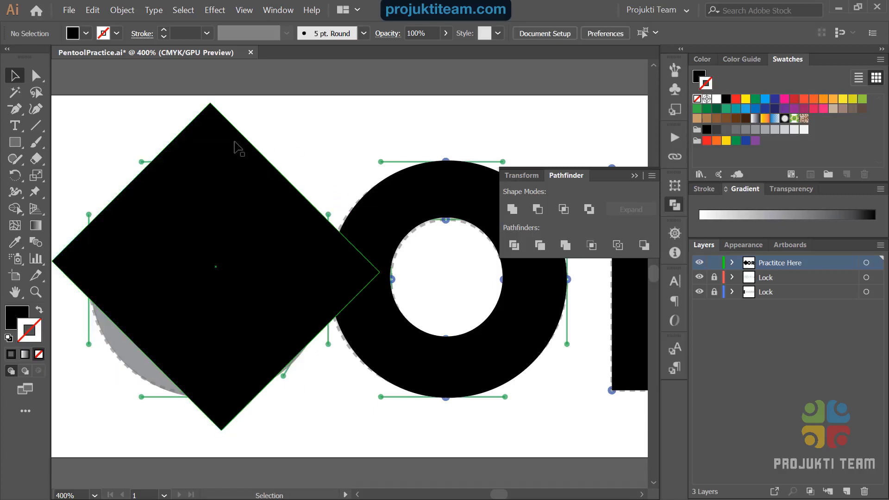
Step: Set the diamond's opacity to 56% and deselect it
{"action": "key", "text": "ctrl+z"}
{"action": "left_click", "coordinate": [446, 35]}
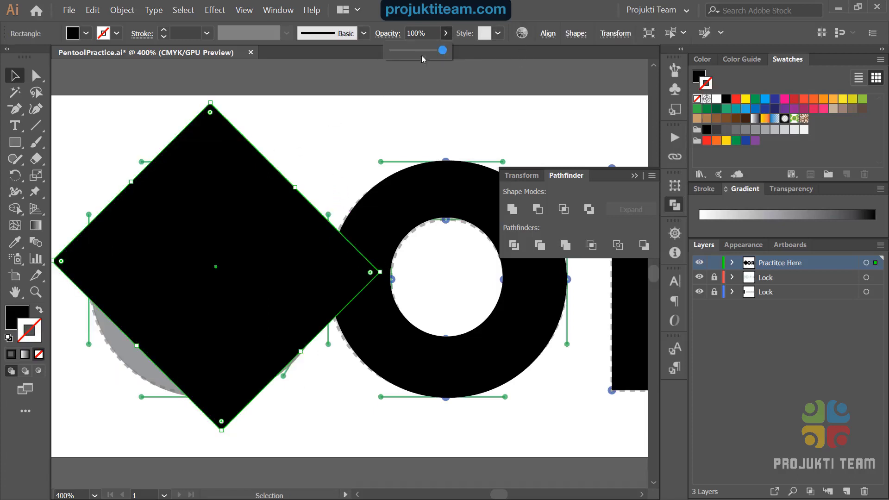
{"action": "left_click", "coordinate": [420, 51]}
{"action": "left_click", "coordinate": [98, 123]}
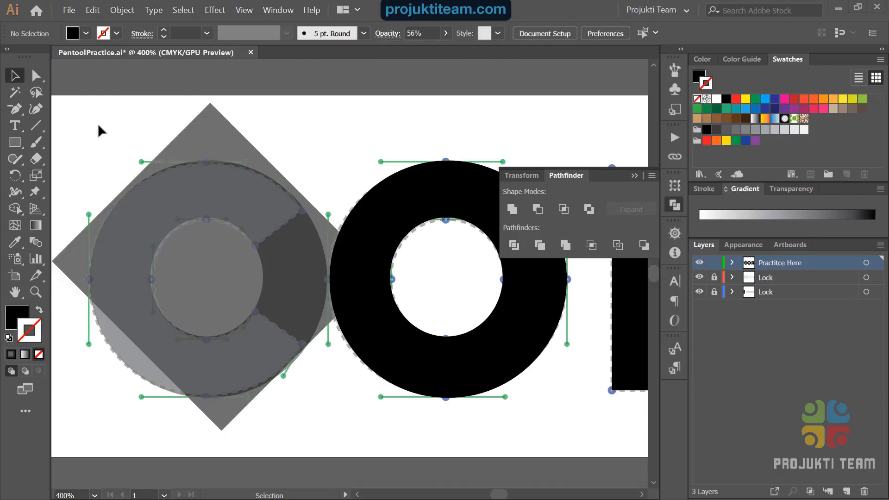
Step: Move the diamond so one corner sits inside the C's counter and its edges cross the template's opening, and deselect it
{"action": "left_click", "coordinate": [205, 178]}
{"action": "left_click_drag", "start_coordinate": [137, 264], "coordinate": [285, 285]}
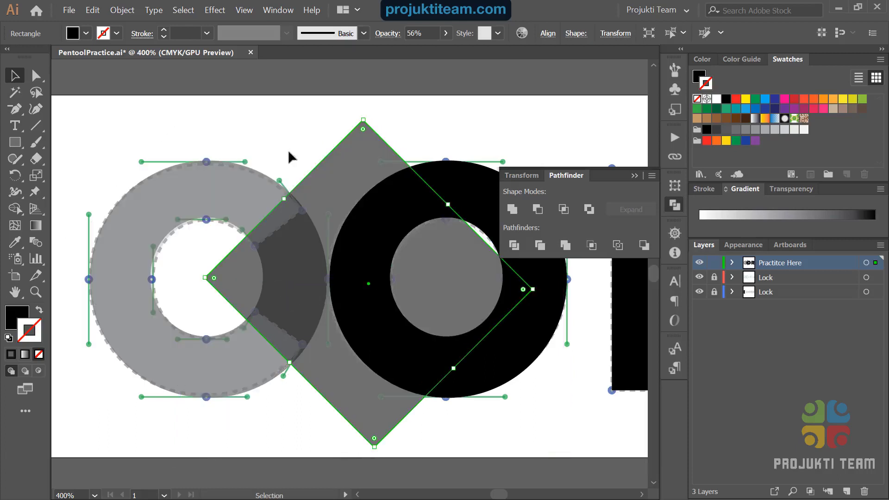
{"action": "left_click", "coordinate": [279, 114]}
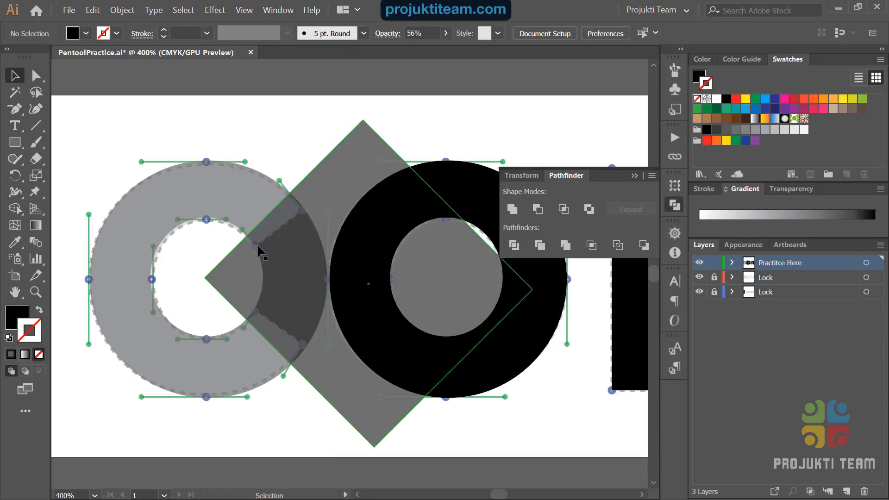
Step: Pull the diamond's upper corner down so its edge follows the upper cut of the template C's opening
{"action": "left_click", "coordinate": [36, 76]}
{"action": "left_click", "coordinate": [349, 157]}
{"action": "left_click_drag", "start_coordinate": [361, 129], "coordinate": [369, 165]}
{"action": "key", "text": "ctrl+z"}
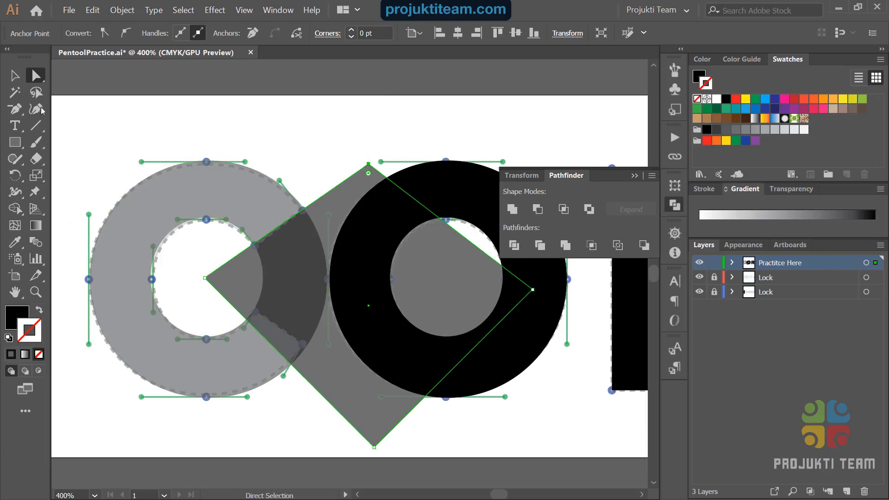
{"action": "left_click", "coordinate": [15, 76]}
{"action": "left_click", "coordinate": [391, 271]}
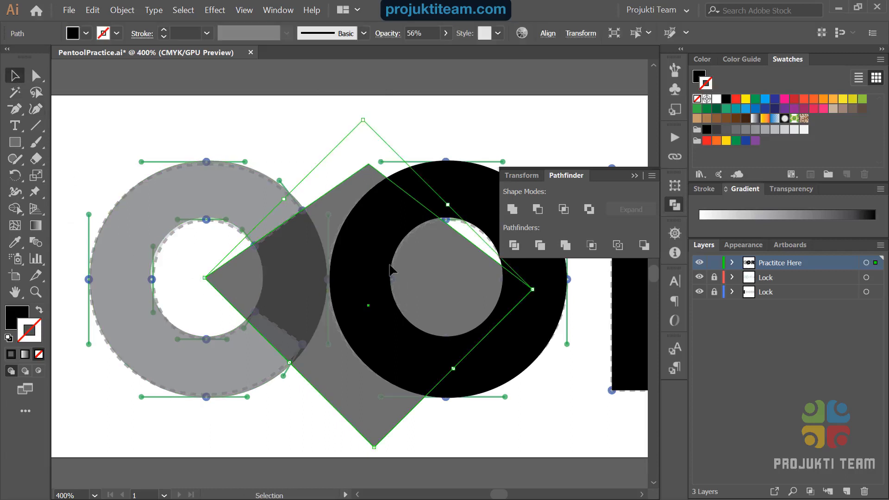
{"action": "key", "text": "Right"}
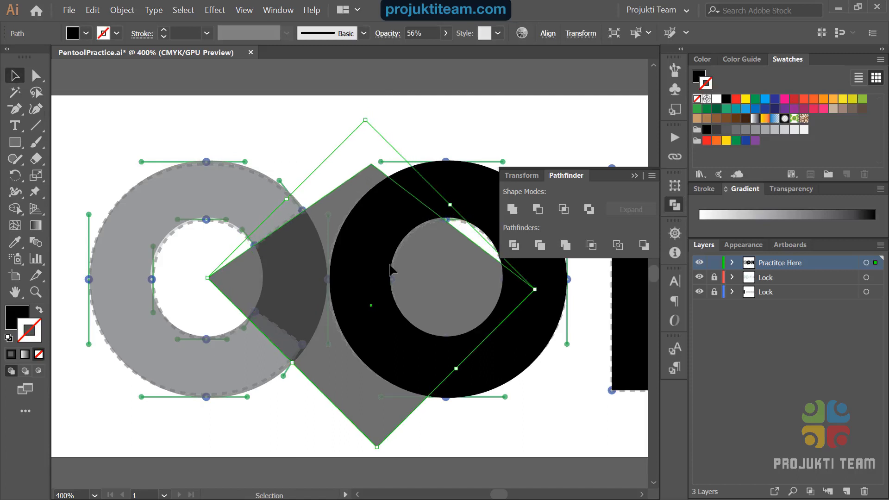
{"action": "key", "text": "Left"}
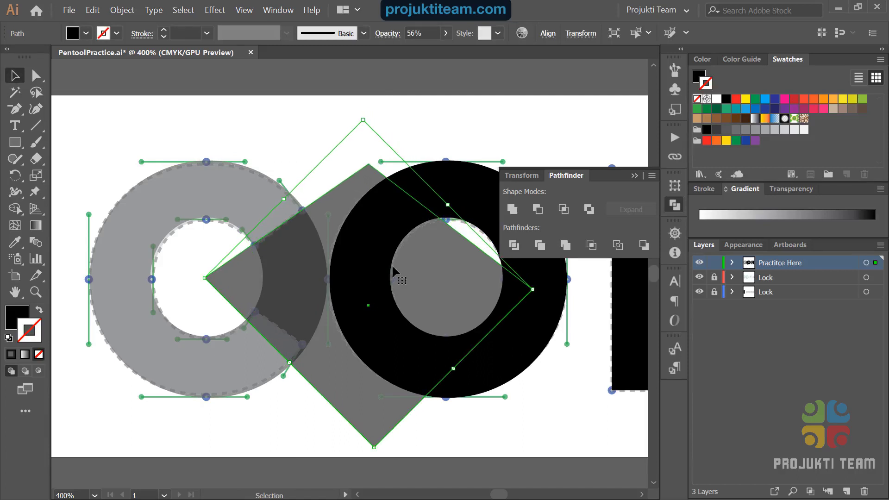
Step: Raise the diamond's lower corner so its edge follows the lower cut of the template C's opening
{"action": "key", "text": "a"}
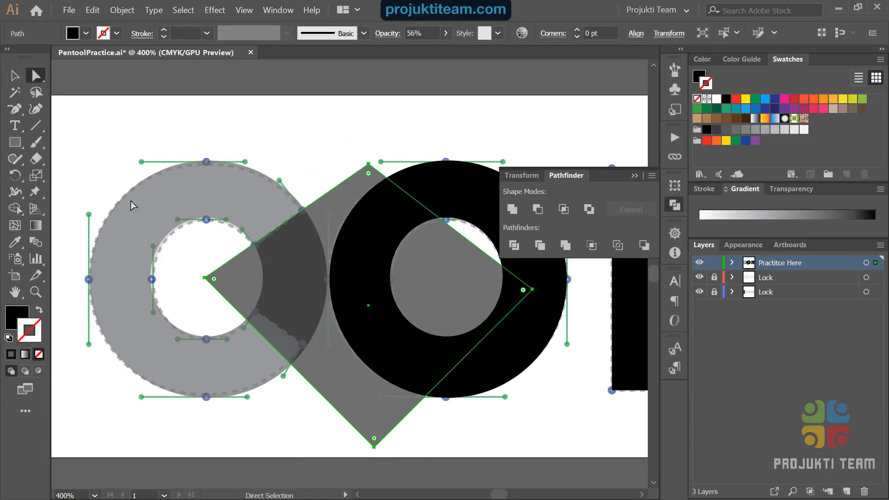
{"action": "left_click_drag", "start_coordinate": [382, 447], "coordinate": [380, 394]}
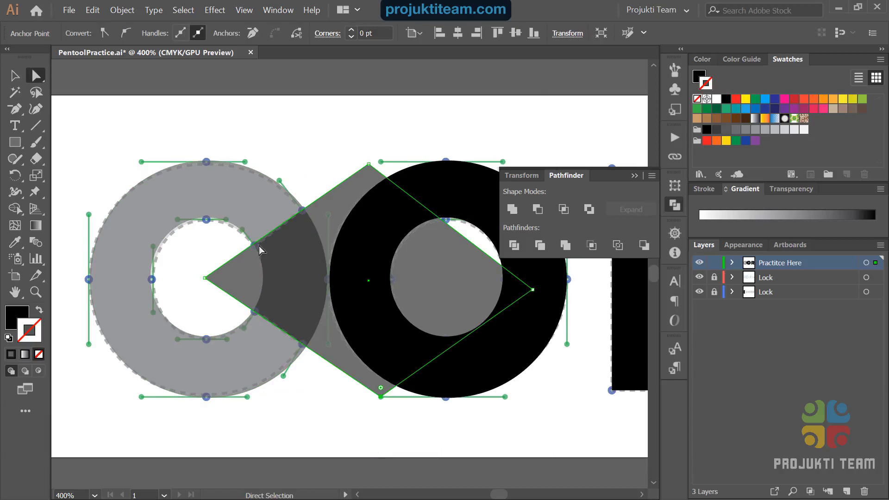
Step: Set the opacity of both the diamond and the C ring to 100% and deselect them
{"action": "left_click", "coordinate": [23, 77]}
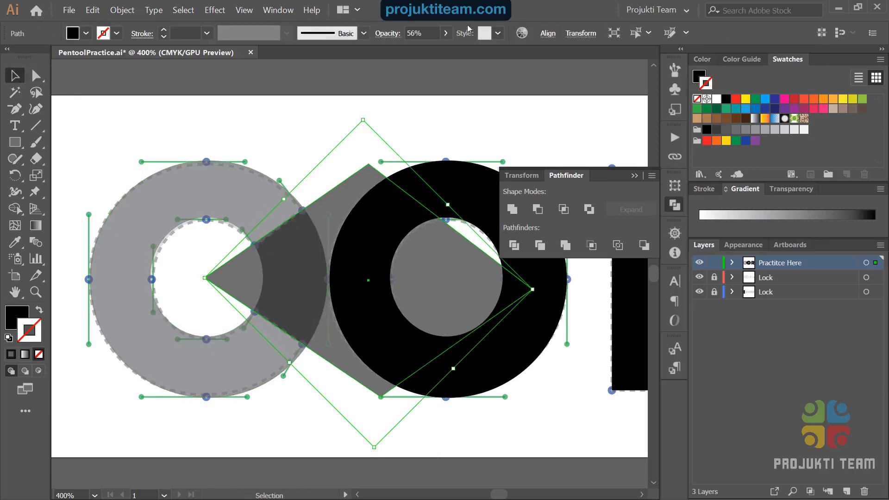
{"action": "left_click", "coordinate": [446, 33]}
{"action": "left_click_drag", "start_coordinate": [424, 52], "coordinate": [462, 58]}
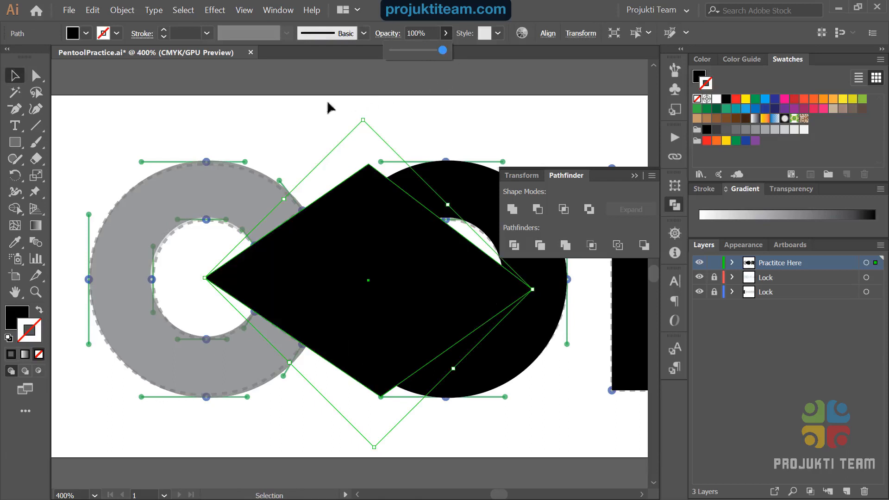
{"action": "left_click", "coordinate": [180, 185]}
{"action": "left_click", "coordinate": [446, 33]}
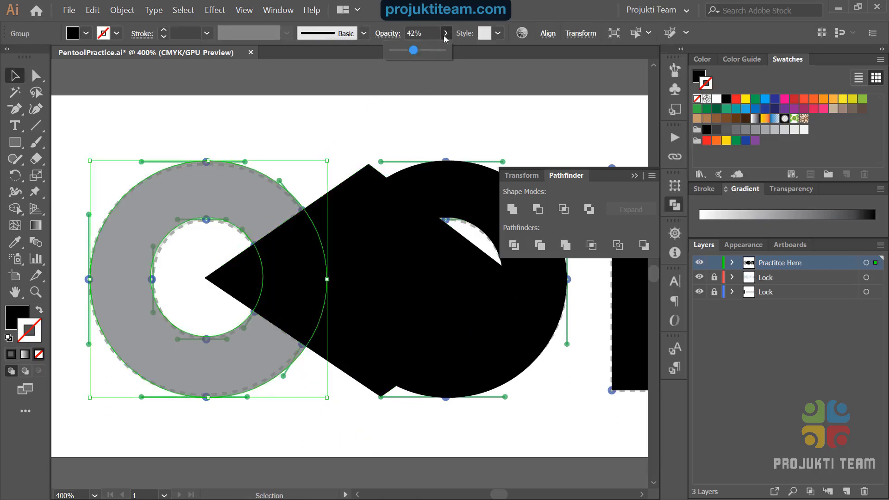
{"action": "left_click_drag", "start_coordinate": [415, 52], "coordinate": [462, 55]}
{"action": "left_click", "coordinate": [318, 110]}
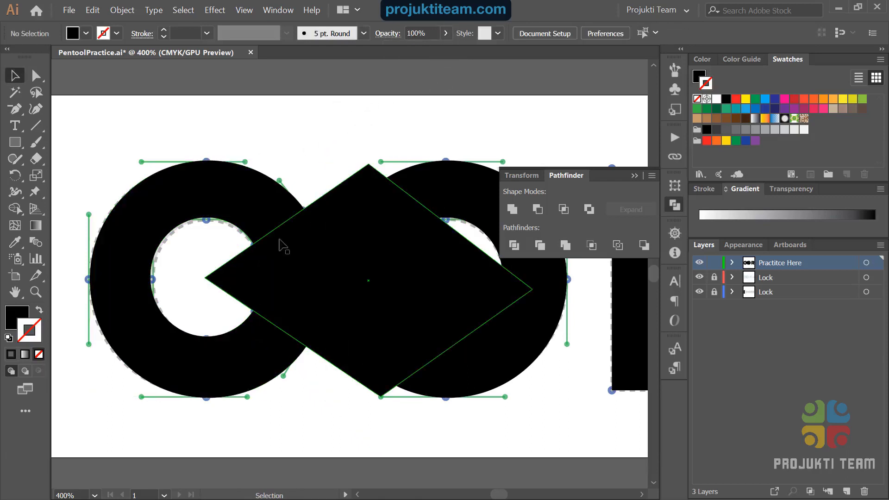
Step: Divide the diamond and the C ring into separate pieces with Pathfinder's Divide and deselect them
{"action": "left_click", "coordinate": [266, 291]}
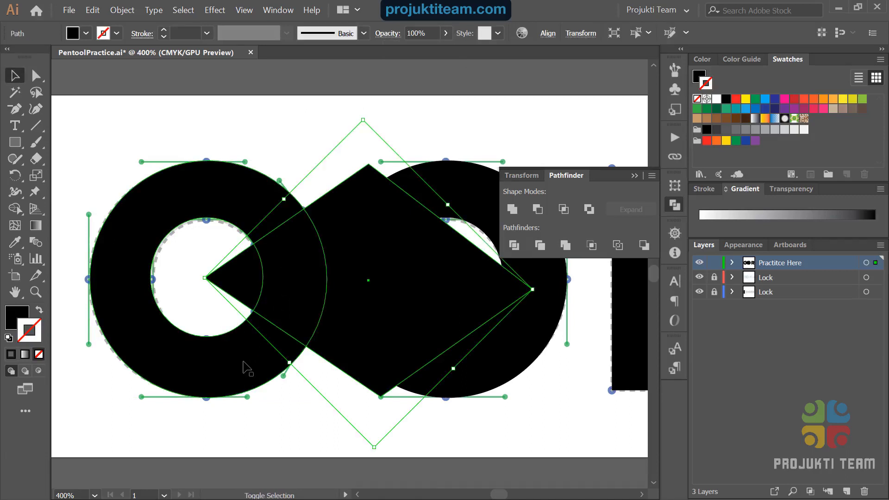
{"action": "left_click", "coordinate": [245, 367], "text": "shift"}
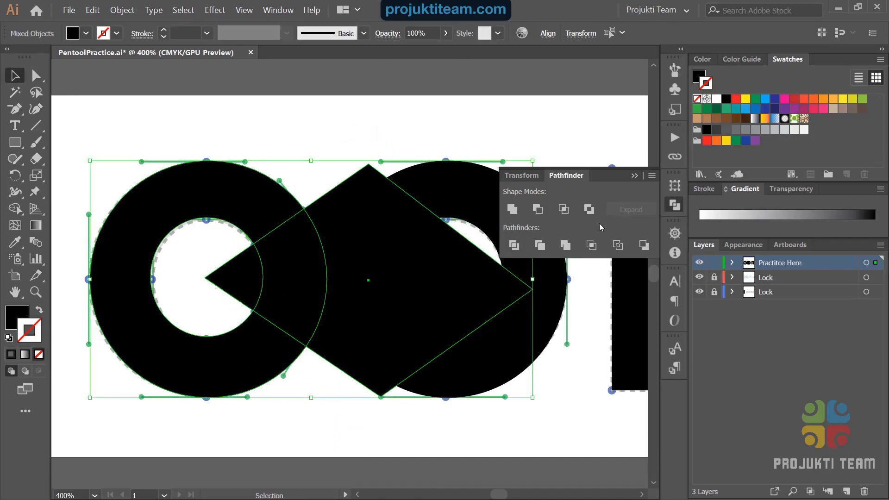
{"action": "left_click", "coordinate": [516, 247]}
{"action": "left_click", "coordinate": [241, 118]}
Step: Delete the diamond piece in the C's counter, the ring piece across its opening, and the diamond piece over the O
{"action": "left_click", "coordinate": [36, 75]}
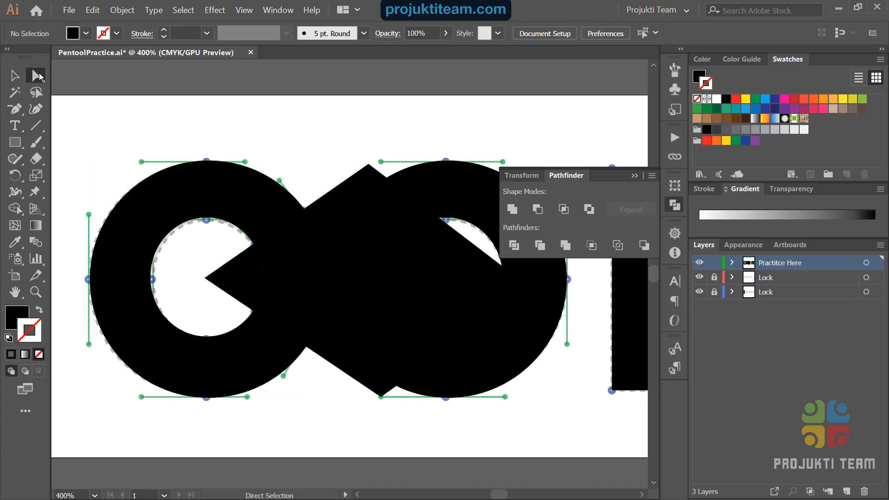
{"action": "left_click", "coordinate": [227, 279]}
{"action": "key", "text": "Delete"}
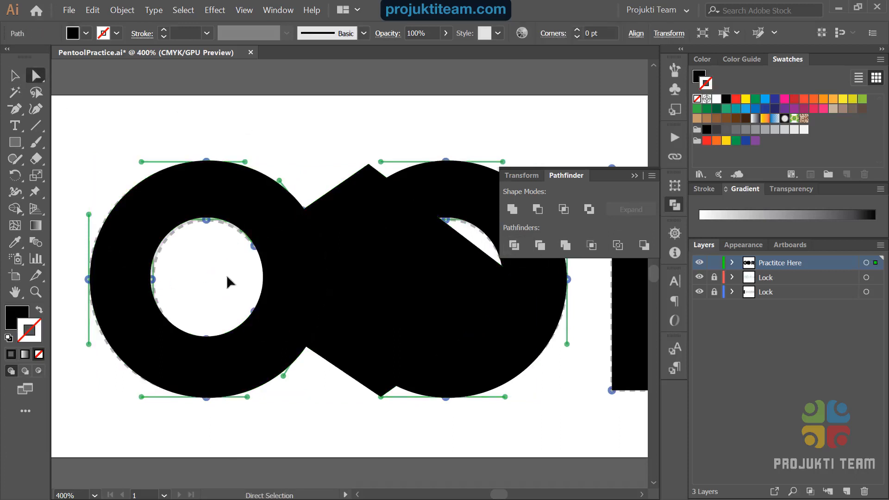
{"action": "left_click", "coordinate": [317, 274]}
{"action": "key", "text": "Delete"}
{"action": "left_click", "coordinate": [407, 276]}
{"action": "key", "text": "Delete"}
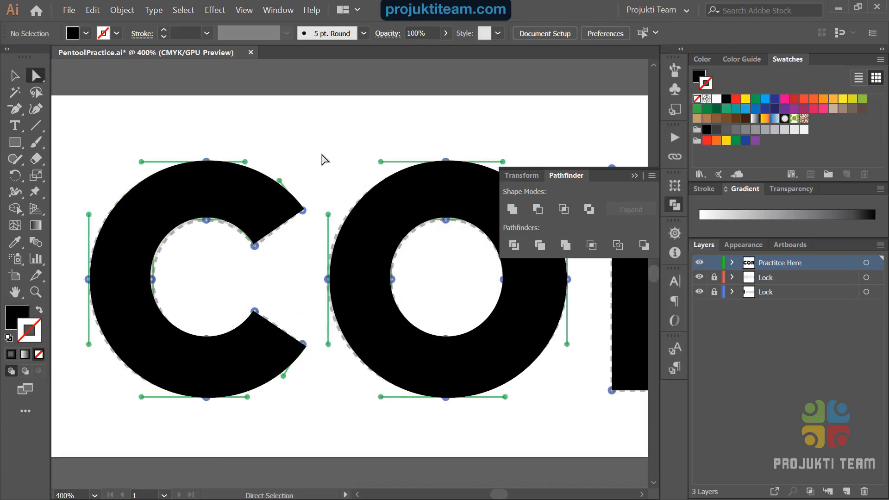
Step: Check the upper inner anchor of the C's opening, fit the artboard in view and collapse the Pathfinder panel
{"action": "left_click", "coordinate": [255, 246]}
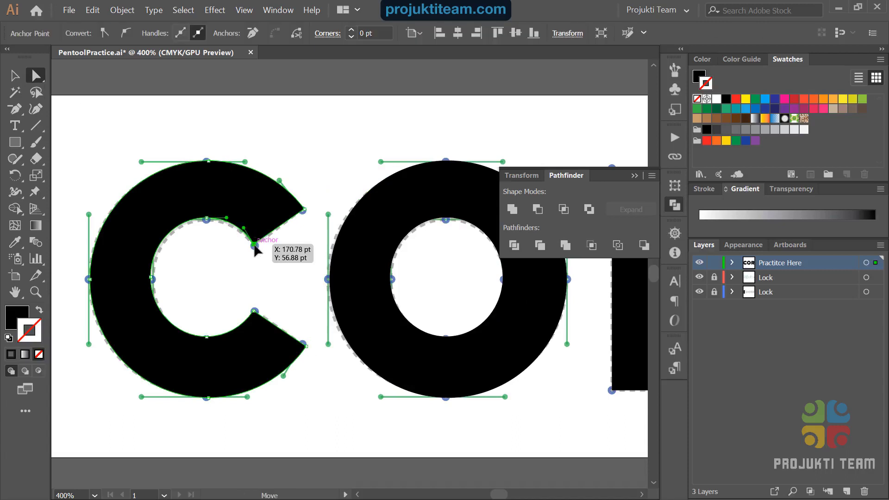
{"action": "left_click", "coordinate": [312, 174]}
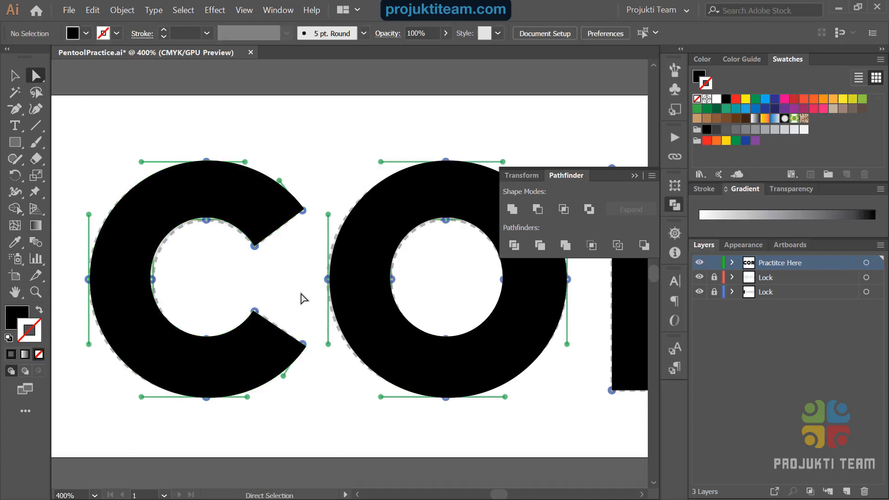
{"action": "key", "text": "ctrl"}
{"action": "key", "text": "ctrl+0"}
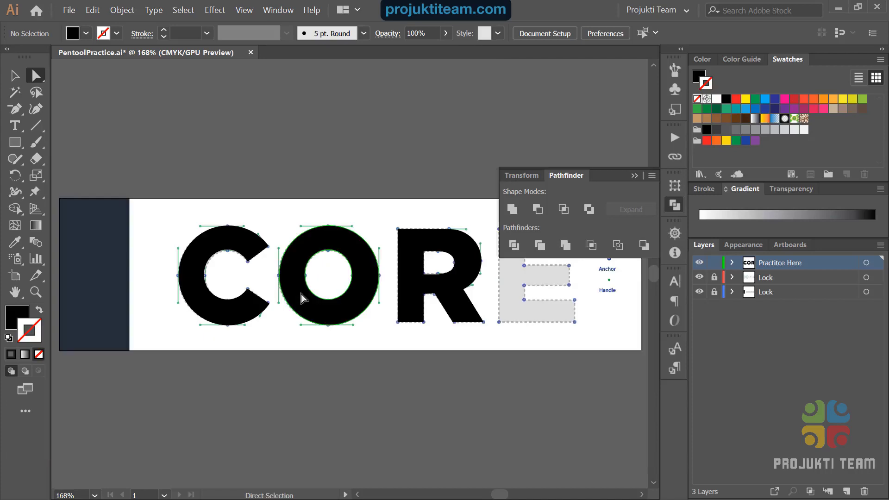
{"action": "left_click", "coordinate": [634, 175]}
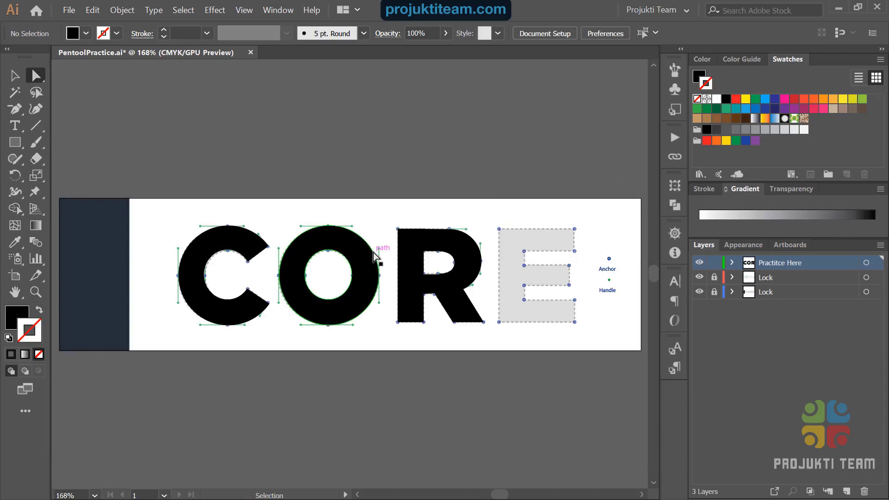
Step: Examine the traced C, O and R up close, selecting each letter to compare its outline with the template's anchors and handles
{"action": "scroll", "coordinate": [374, 252], "scroll_direction": "up", "scroll_amount": 3}
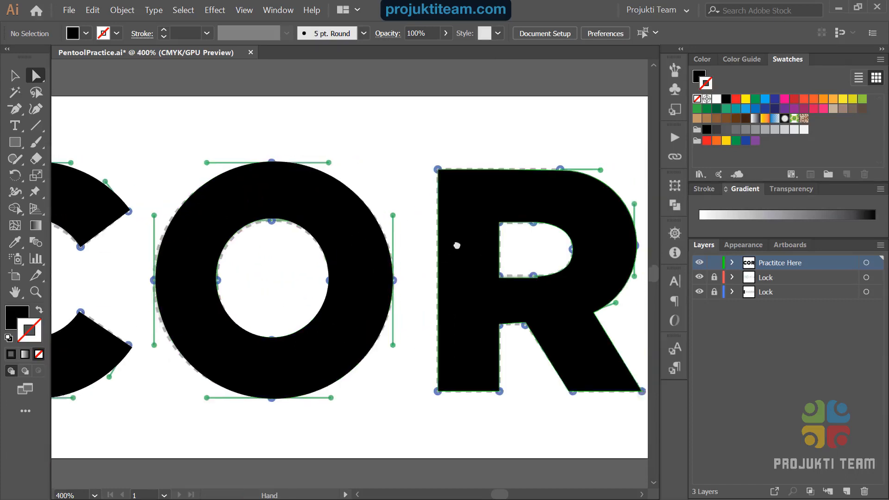
{"action": "left_click_drag", "start_coordinate": [15, 109], "coordinate": [83, 110]}
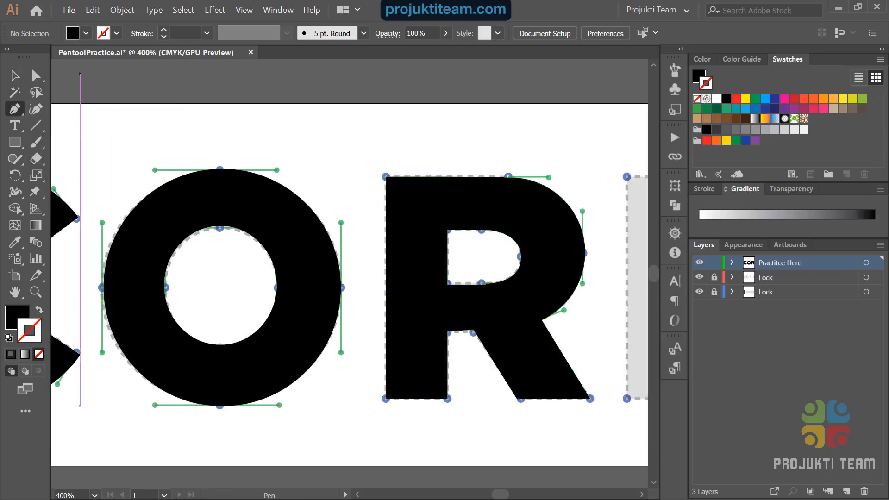
{"action": "left_click_drag", "start_coordinate": [264, 187], "coordinate": [457, 210]}
{"action": "left_click", "coordinate": [16, 75]}
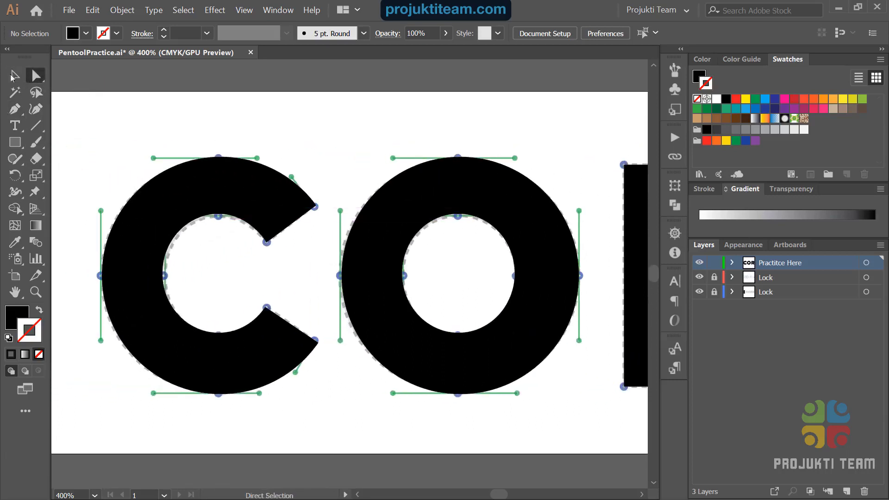
{"action": "left_click", "coordinate": [152, 200]}
{"action": "left_click", "coordinate": [154, 199]}
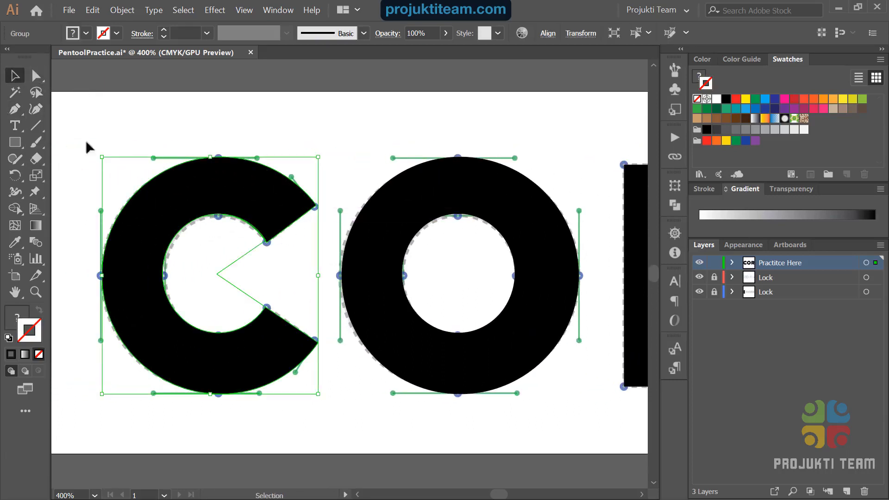
{"action": "left_click_drag", "start_coordinate": [498, 294], "coordinate": [363, 272]}
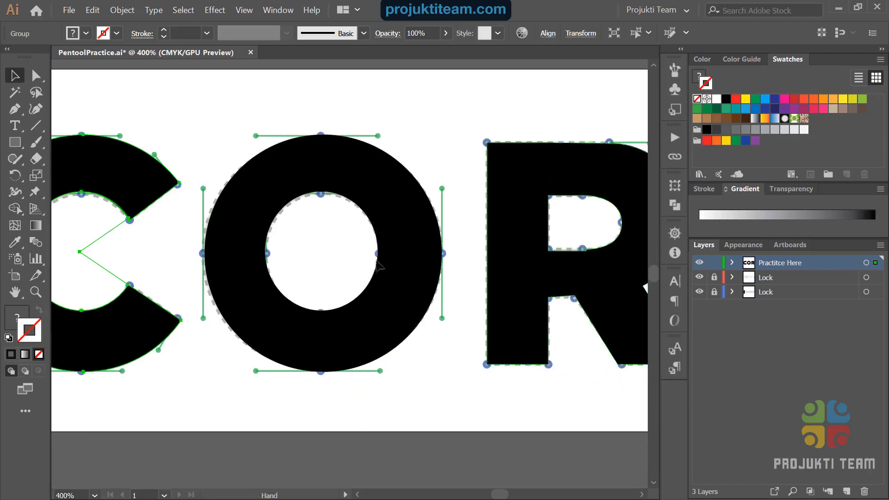
{"action": "left_click", "coordinate": [397, 213]}
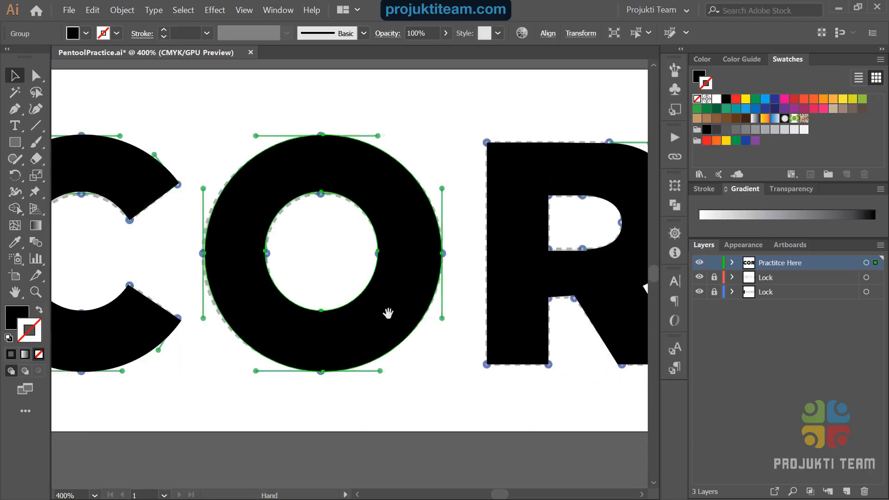
{"action": "left_click_drag", "start_coordinate": [389, 312], "coordinate": [193, 304]}
{"action": "left_click", "coordinate": [330, 235]}
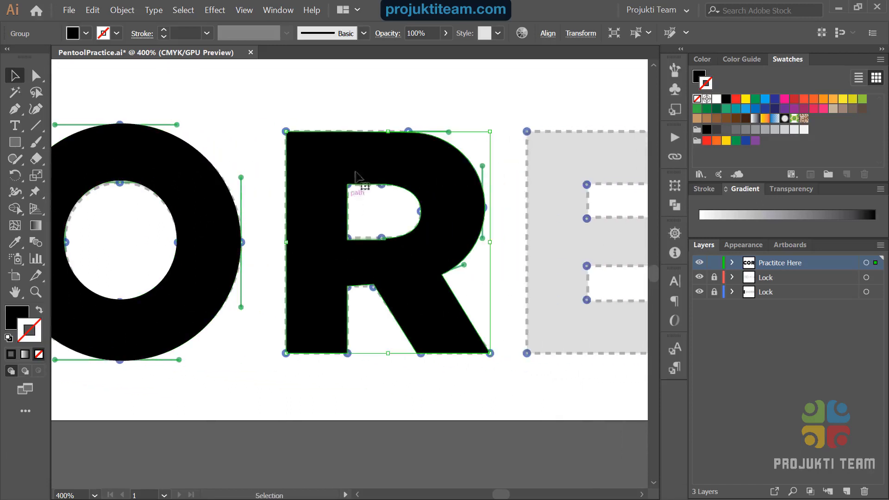
{"action": "left_click_drag", "start_coordinate": [460, 276], "coordinate": [378, 283]}
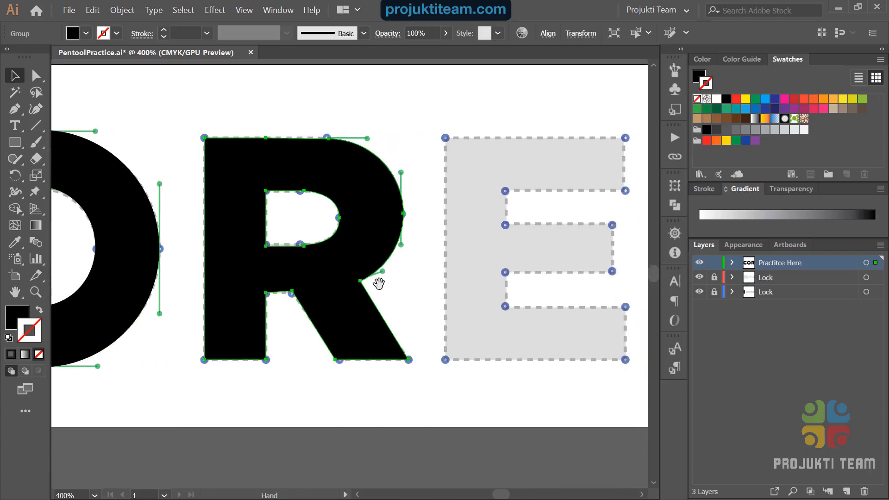
{"action": "key", "text": "space"}
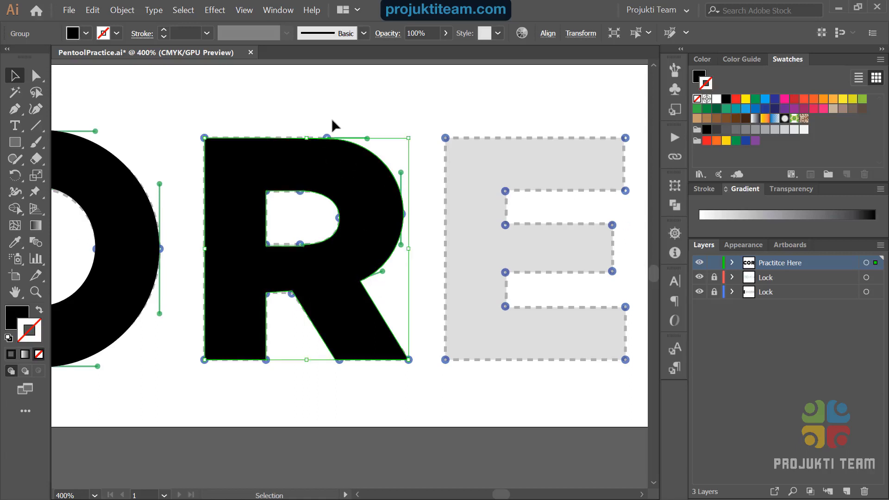
{"action": "key", "text": "ctrl+0"}
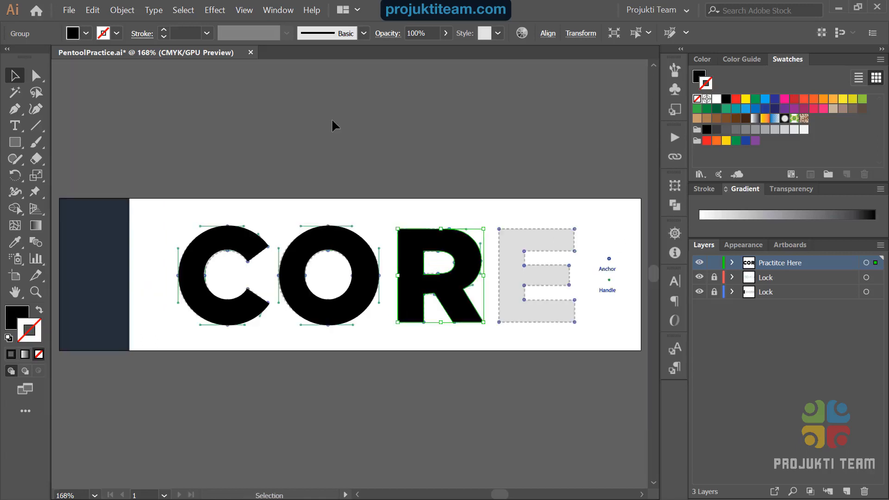